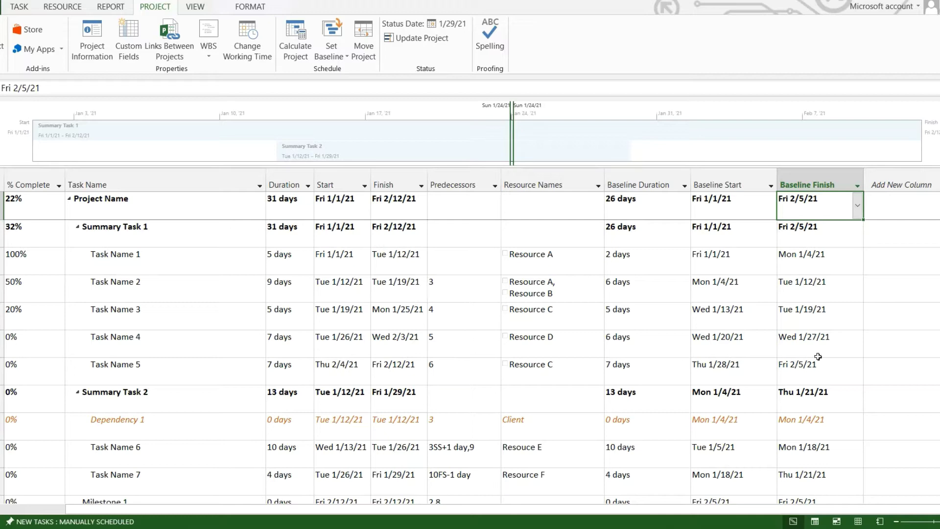
Scroll through the task table to review the baseline and scheduled dates.
{"action": "scroll", "coordinate": [470, 343], "scroll_direction": "down", "scroll_amount": 4}
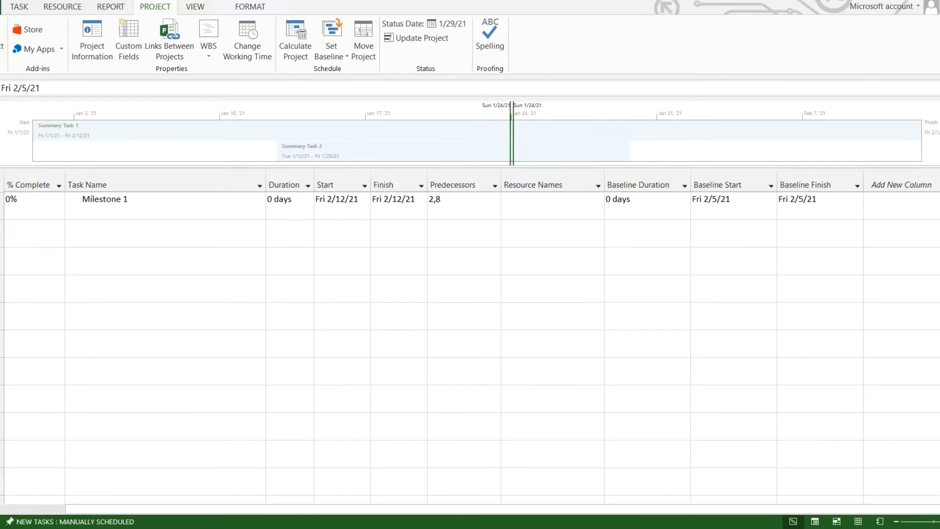
{"action": "scroll", "coordinate": [469, 343], "scroll_direction": "up", "scroll_amount": 4}
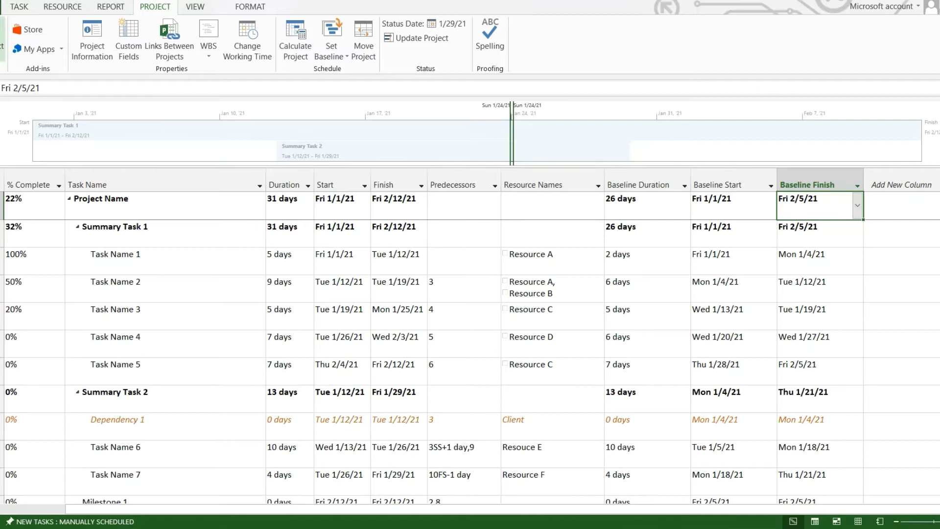
{"action": "left_click", "coordinate": [8, 6]}
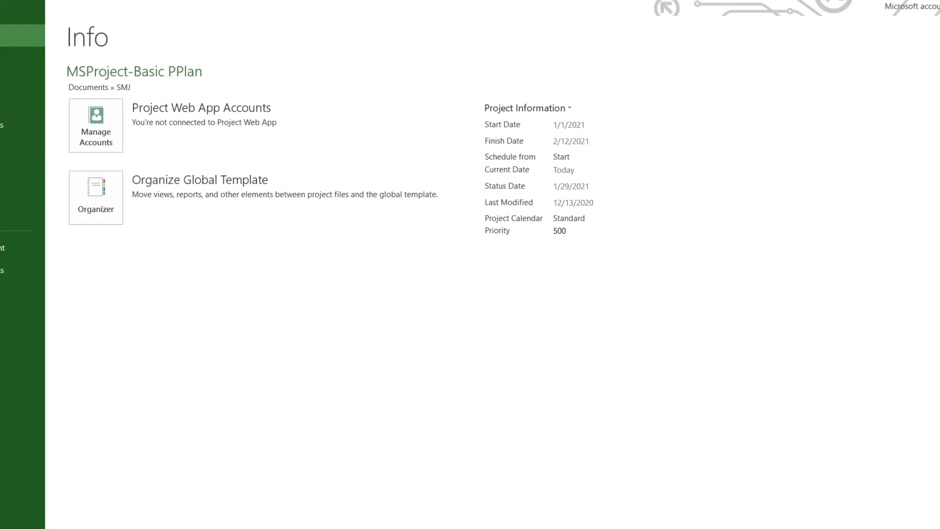
{"action": "left_click", "coordinate": [22, 191]}
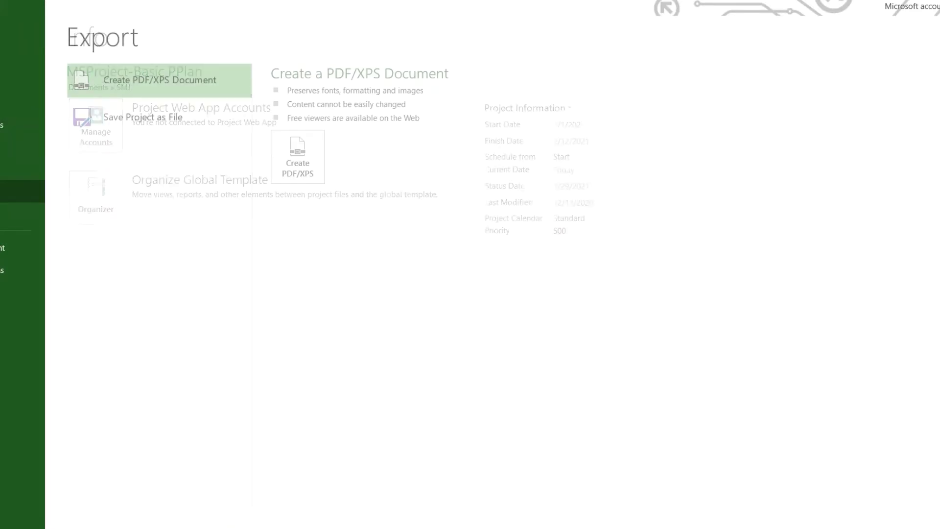
{"action": "left_click", "coordinate": [104, 124]}
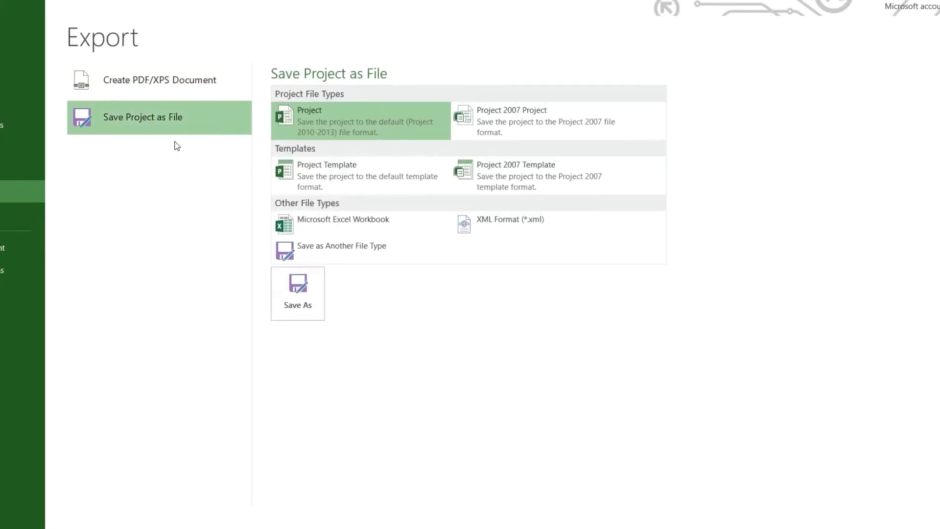
{"action": "left_click", "coordinate": [332, 225]}
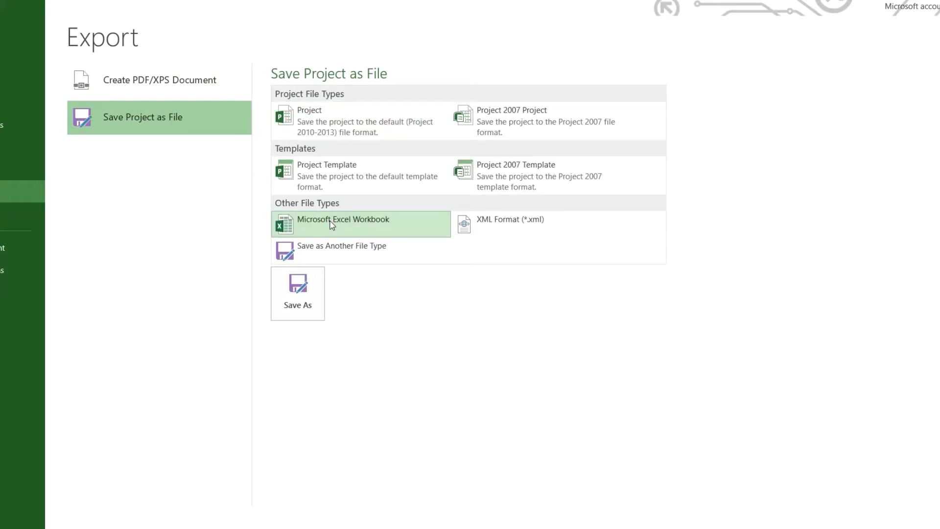
{"action": "left_click", "coordinate": [295, 293]}
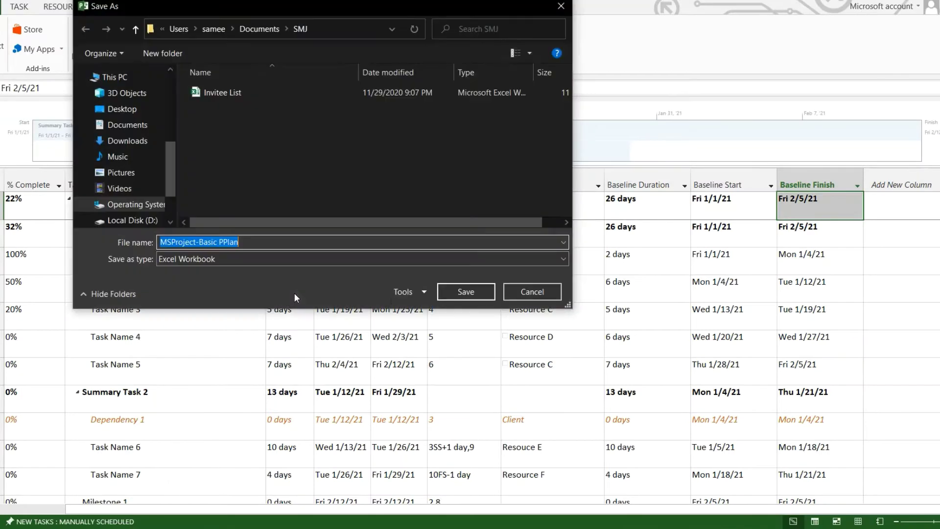
{"action": "left_click", "coordinate": [550, 295]}
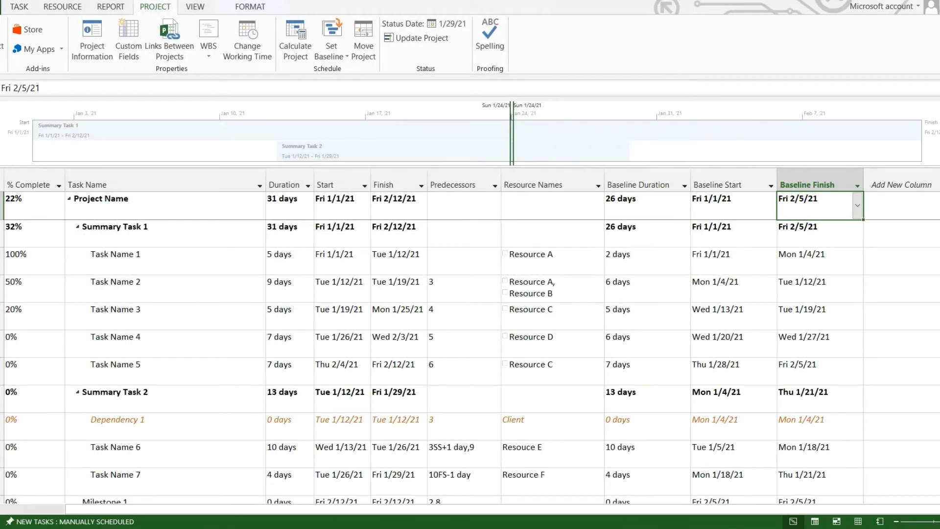
{"action": "key", "text": "alt+f"}
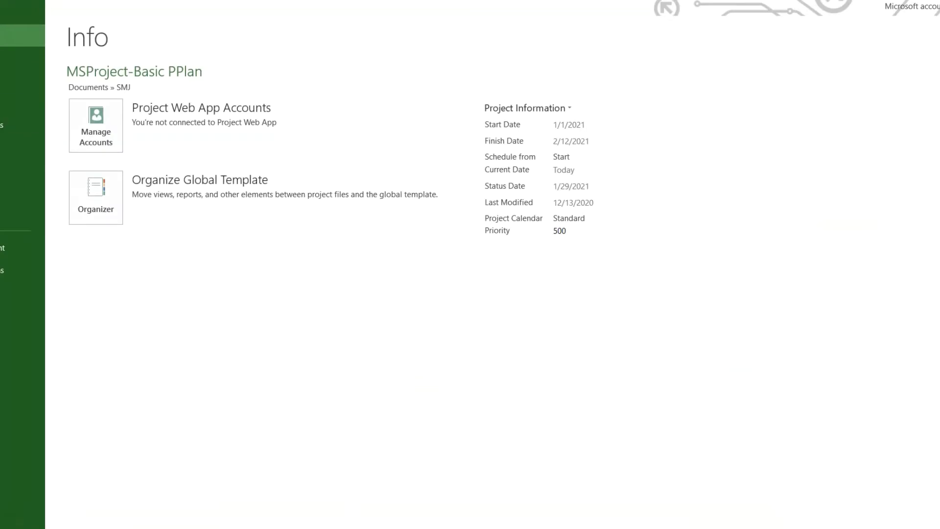
Save the project to the SMJ folder as an Excel Workbook, starting the Export Wizard.
{"action": "left_click", "coordinate": [23, 125]}
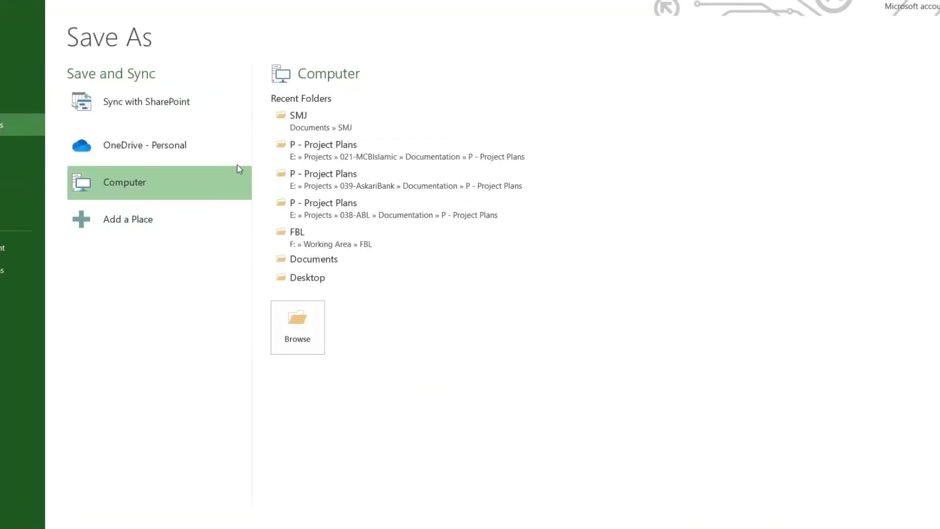
{"action": "left_click", "coordinate": [316, 128]}
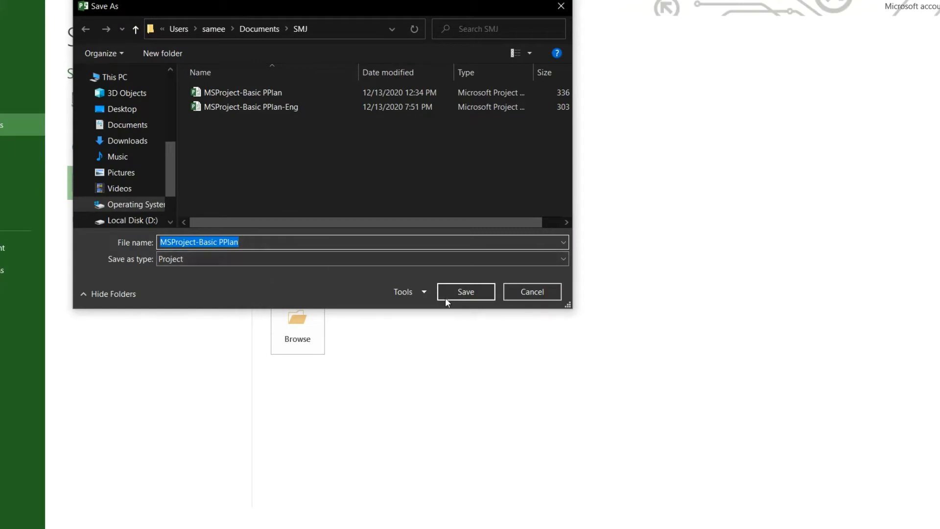
{"action": "left_click", "coordinate": [383, 263]}
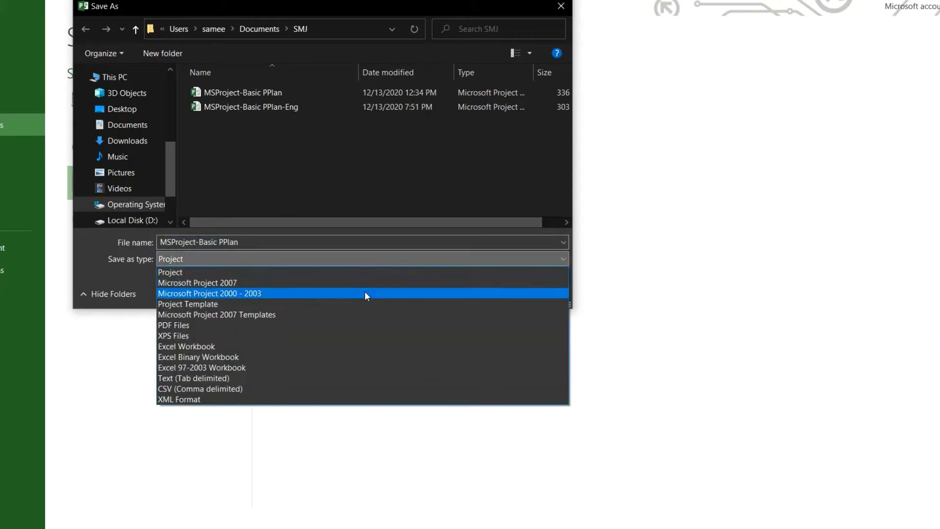
{"action": "left_click", "coordinate": [352, 346]}
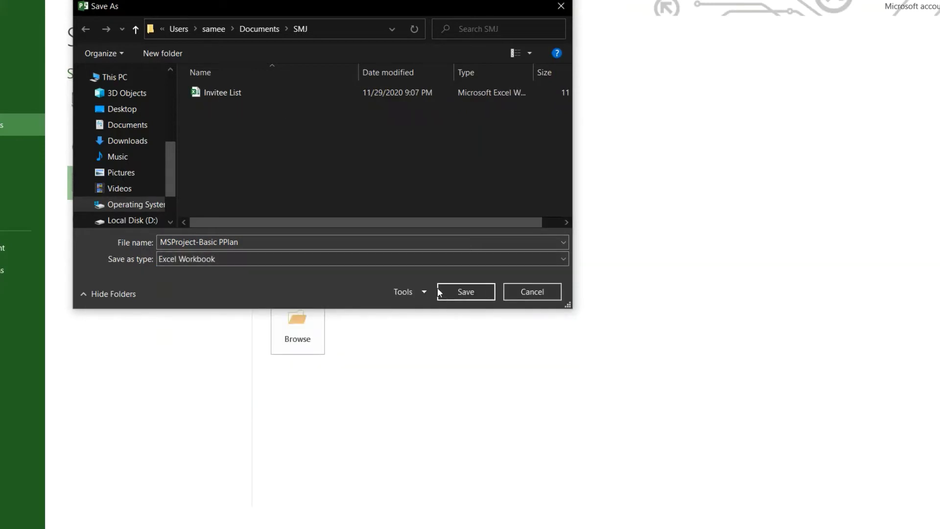
{"action": "left_click", "coordinate": [472, 291]}
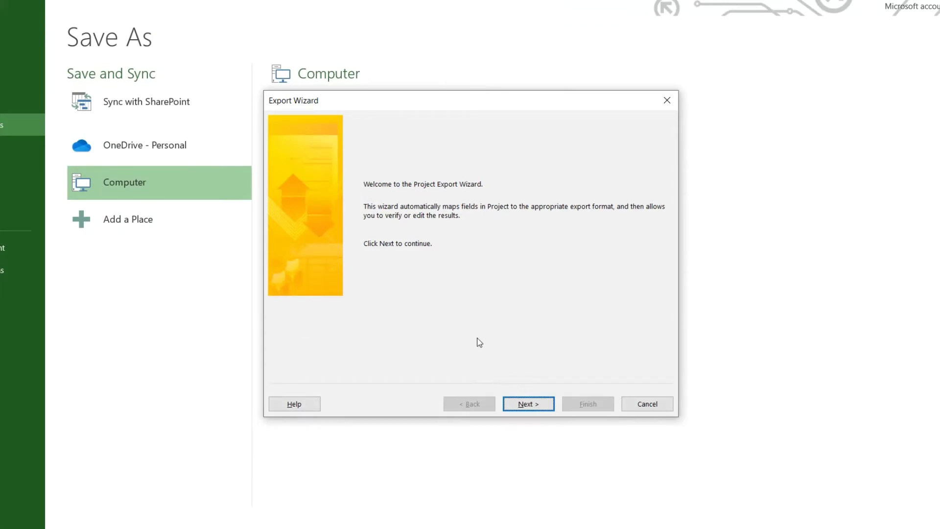
Advance through the Export Wizard with Selected Data format and the New map option.
{"action": "left_click", "coordinate": [529, 403]}
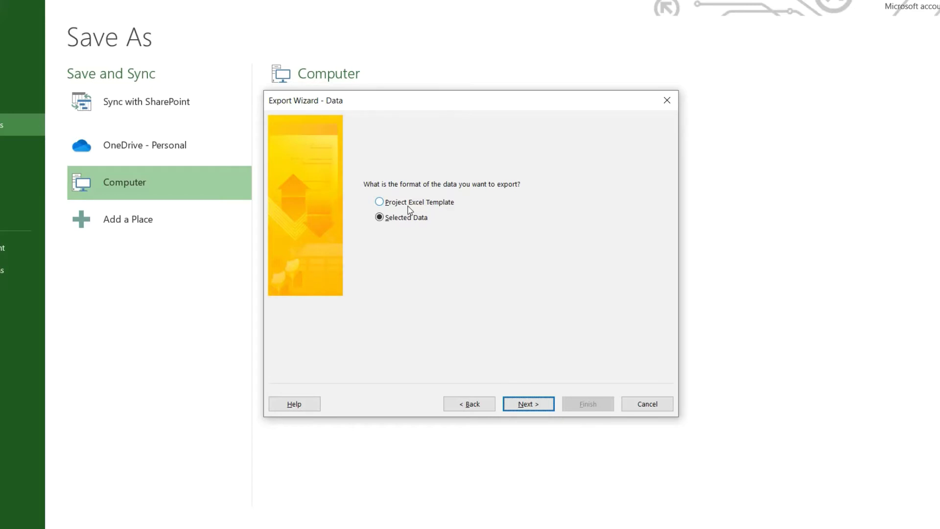
{"action": "left_click", "coordinate": [531, 411]}
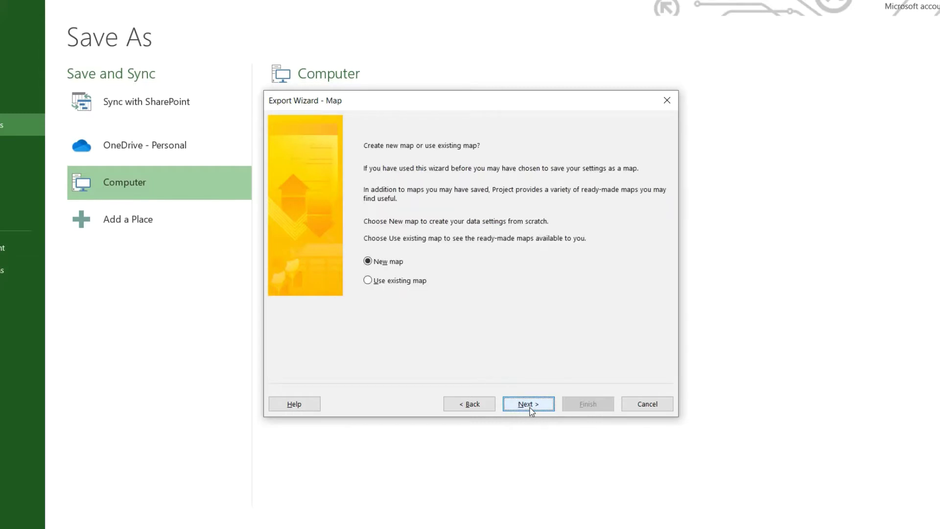
{"action": "left_click", "coordinate": [482, 403]}
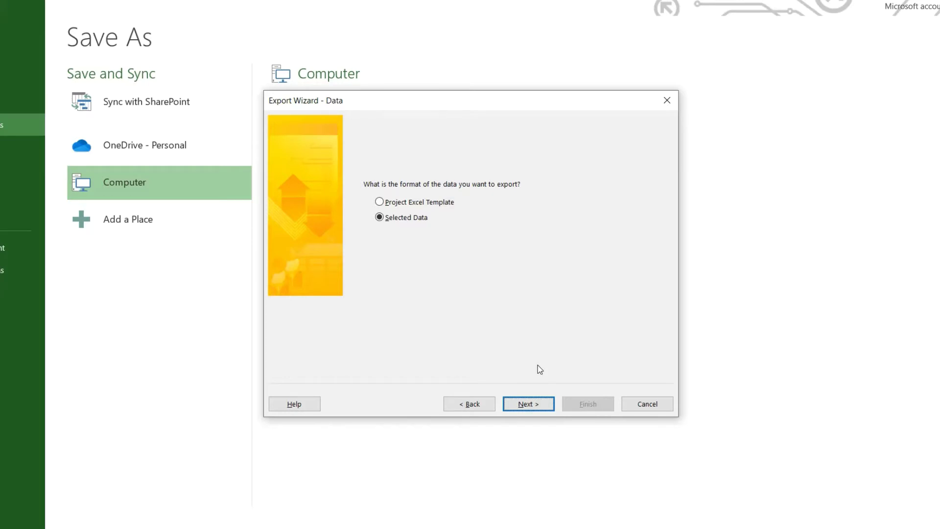
{"action": "left_click", "coordinate": [530, 404]}
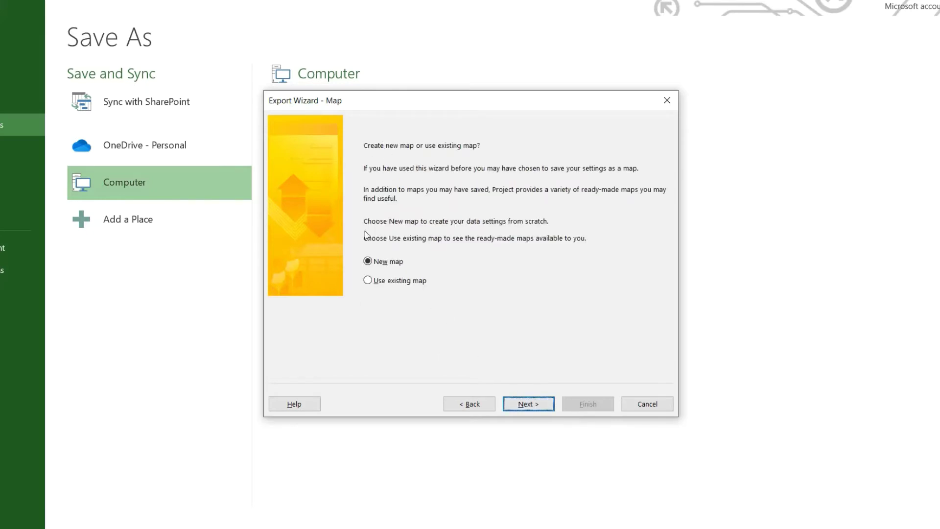
{"action": "left_click", "coordinate": [368, 261]}
Select Tasks as the data to export and continue to the Task Mapping page.
{"action": "left_click", "coordinate": [532, 407]}
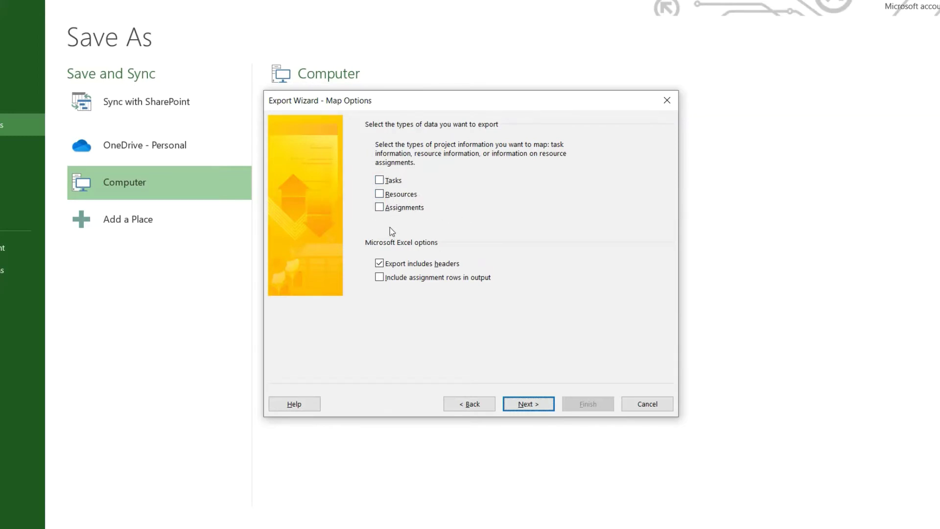
{"action": "left_click", "coordinate": [380, 180]}
{"action": "left_click", "coordinate": [520, 405]}
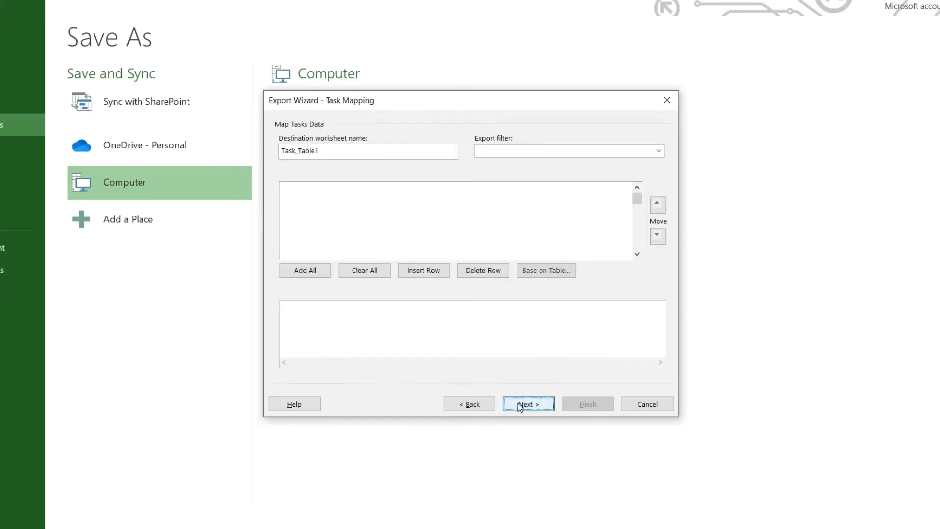
Rename the destination worksheet from Task_Table1 to MSExportSheet.
{"action": "left_click", "coordinate": [322, 152]}
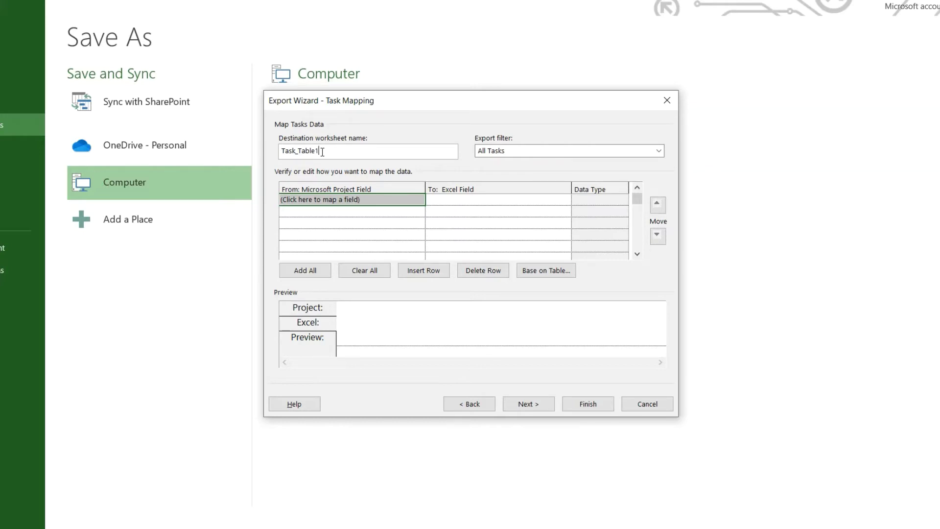
{"action": "key", "text": "BackSpace"}
{"action": "key", "text": "BackSpace"}
{"action": "key", "text": "BackSpace"}
{"action": "key", "text": "BackSpace"}
{"action": "key", "text": "BackSpace"}
{"action": "key", "text": "BackSpace"}
{"action": "key", "text": "BackSpace"}
{"action": "key", "text": "BackSpace"}
{"action": "key", "text": "BackSpace"}
{"action": "key", "text": "BackSpace"}
{"action": "key", "text": "BackSpace"}
{"action": "type", "text": "Expo"}
{"action": "key", "text": "BackSpace"}
{"action": "key", "text": "BackSpace"}
{"action": "key", "text": "BackSpace"}
{"action": "key", "text": "BackSpace"}
{"action": "type", "text": "MSExportSheet"}
Open the export filter list and scroll through the available filters.
{"action": "left_click", "coordinate": [494, 152]}
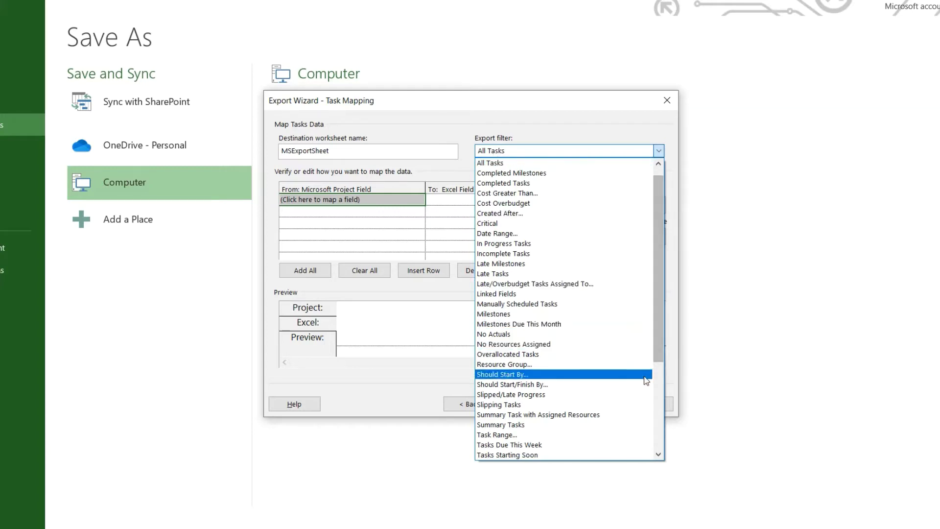
{"action": "left_click", "coordinate": [662, 392]}
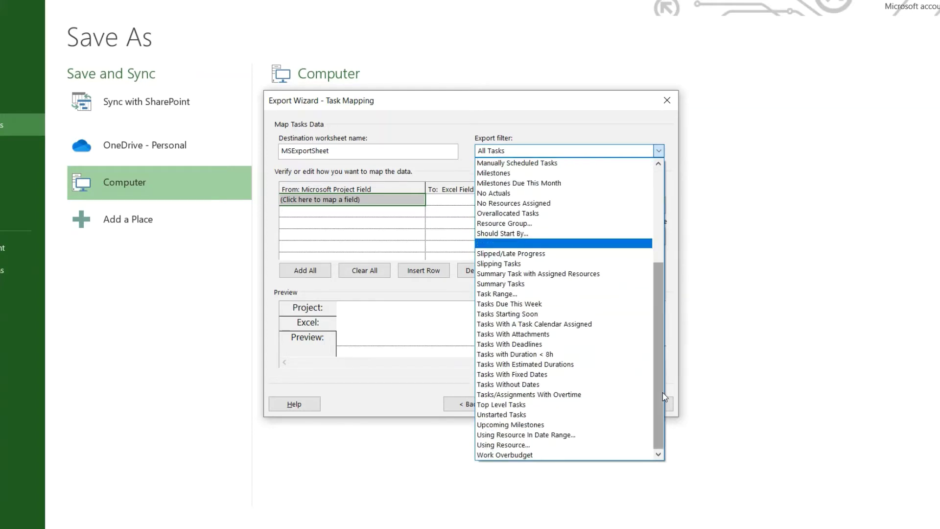
{"action": "left_click", "coordinate": [658, 203]}
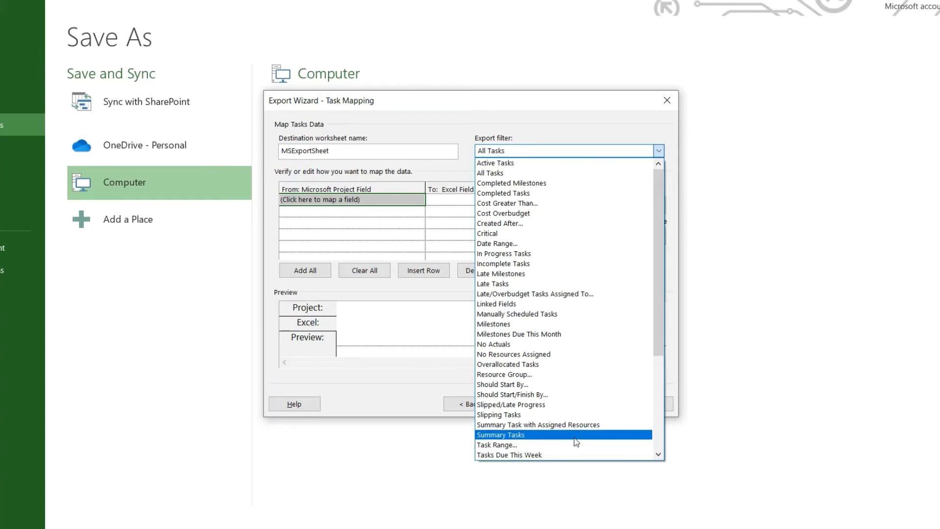
{"action": "left_click", "coordinate": [655, 413]}
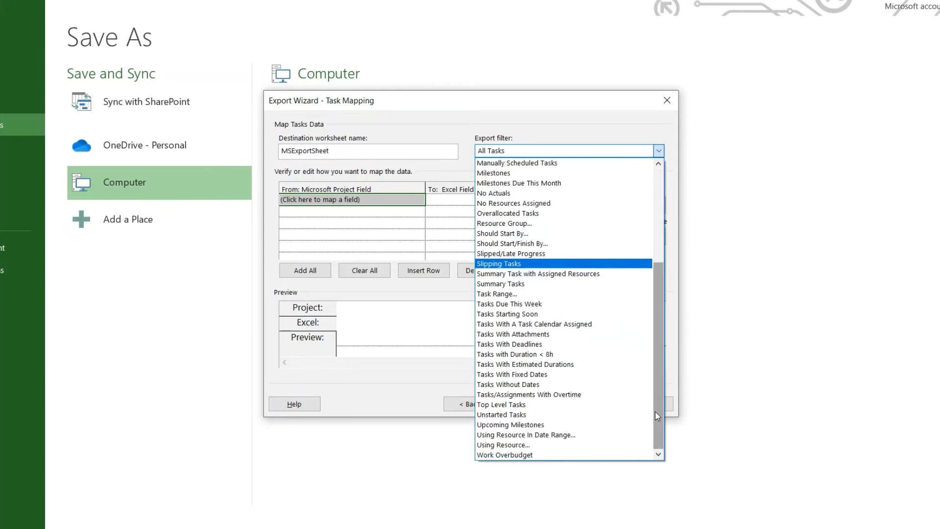
{"action": "left_click_drag", "start_coordinate": [655, 411], "coordinate": [658, 194]}
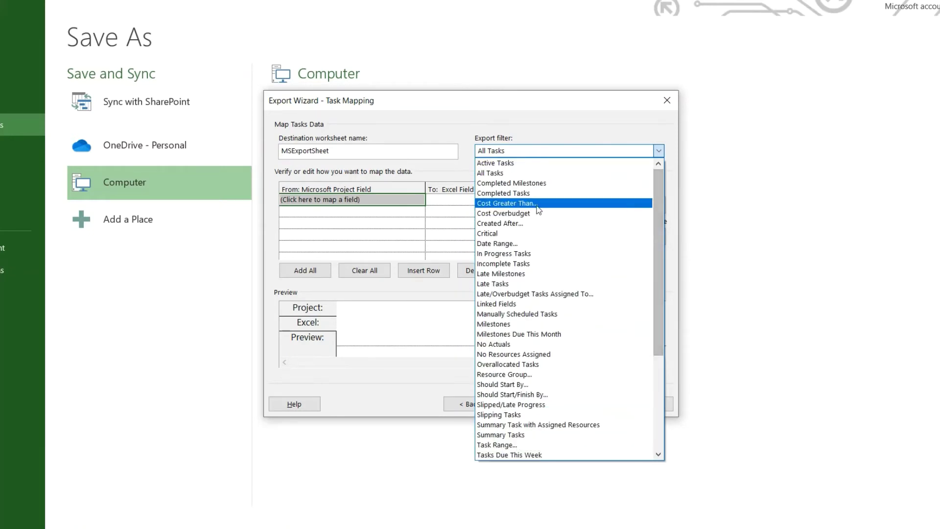
Keep the All Tasks filter and map ID and % Complete as the first two fields.
{"action": "left_click", "coordinate": [555, 175]}
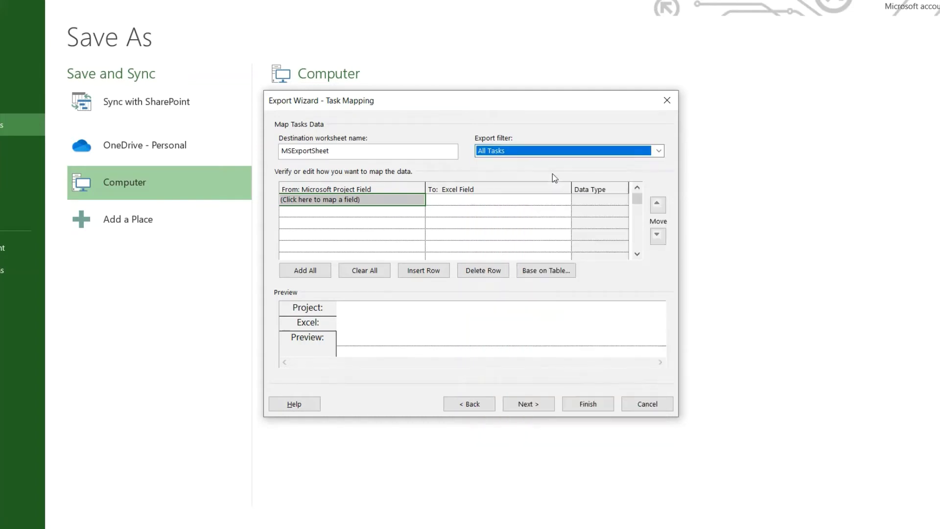
{"action": "left_click", "coordinate": [415, 203]}
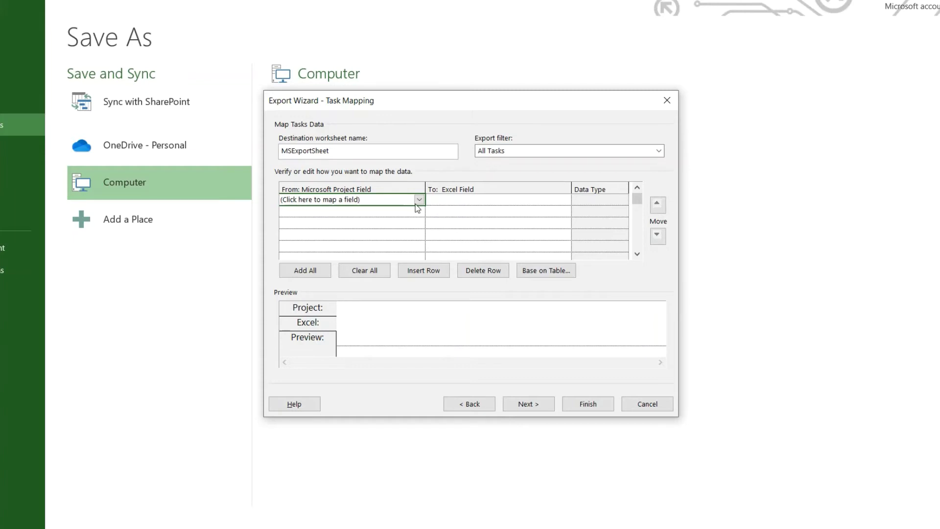
{"action": "left_click", "coordinate": [415, 203]}
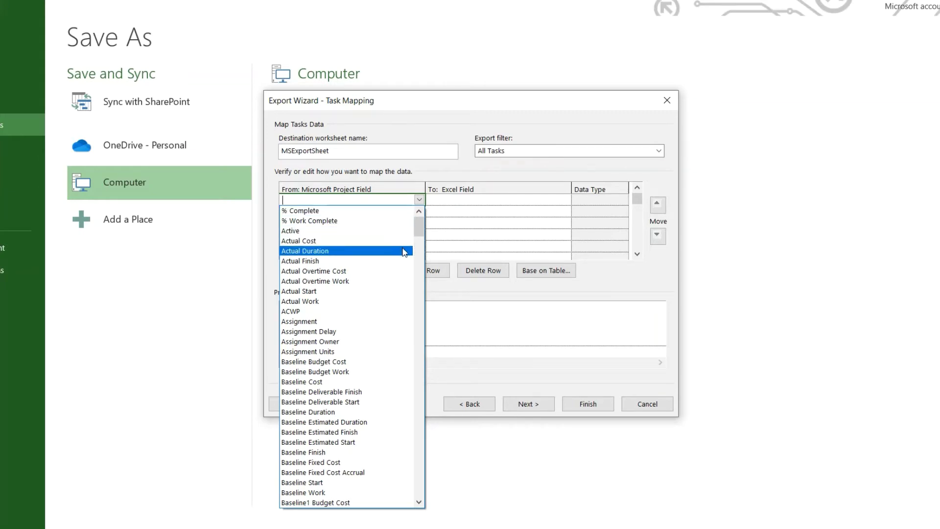
{"action": "type", "text": "Id"}
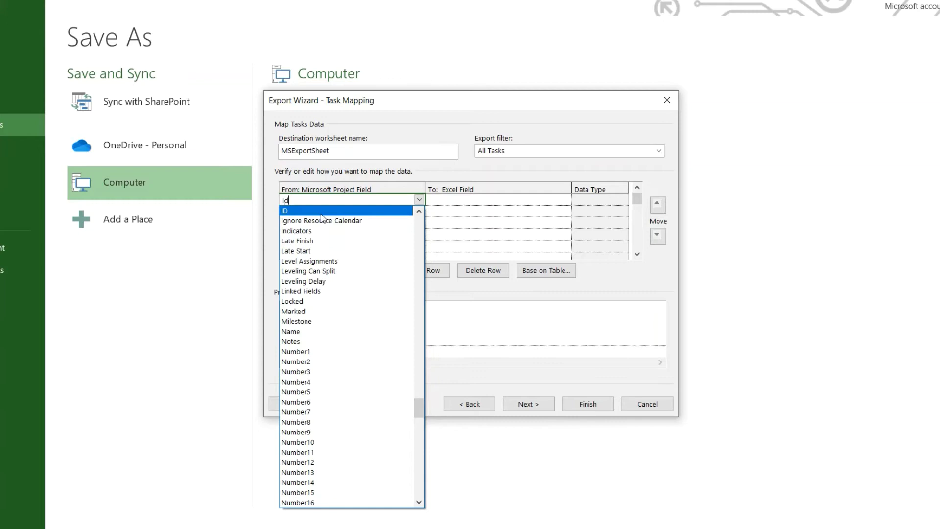
{"action": "left_click", "coordinate": [321, 212]}
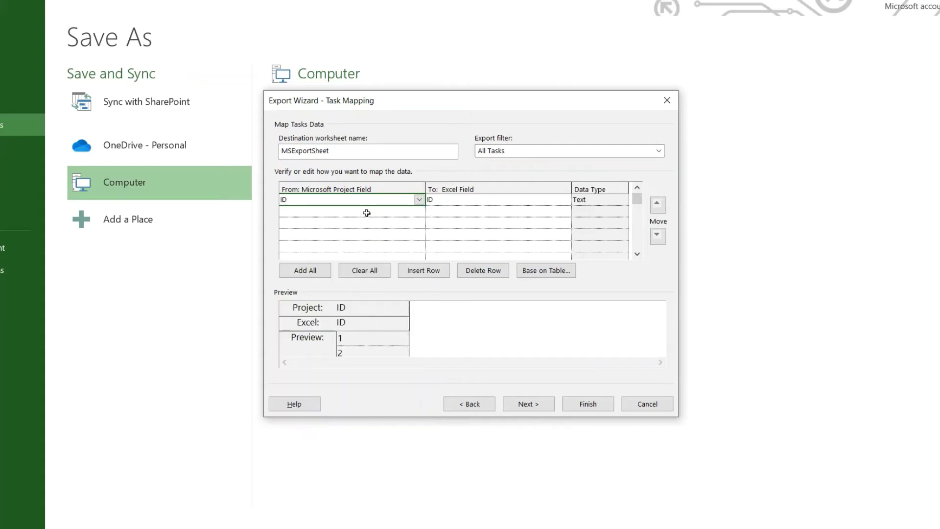
{"action": "left_click", "coordinate": [415, 212]}
{"action": "left_click", "coordinate": [419, 213]}
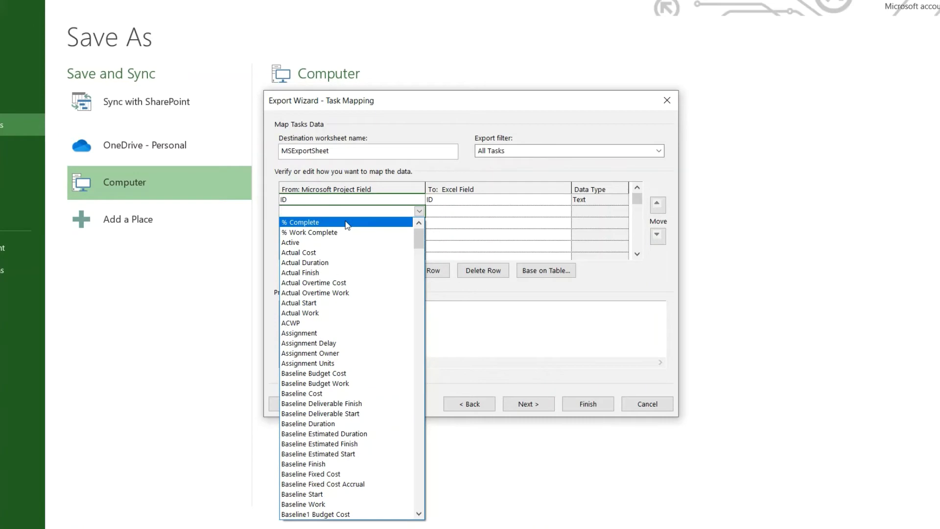
{"action": "left_click", "coordinate": [345, 223]}
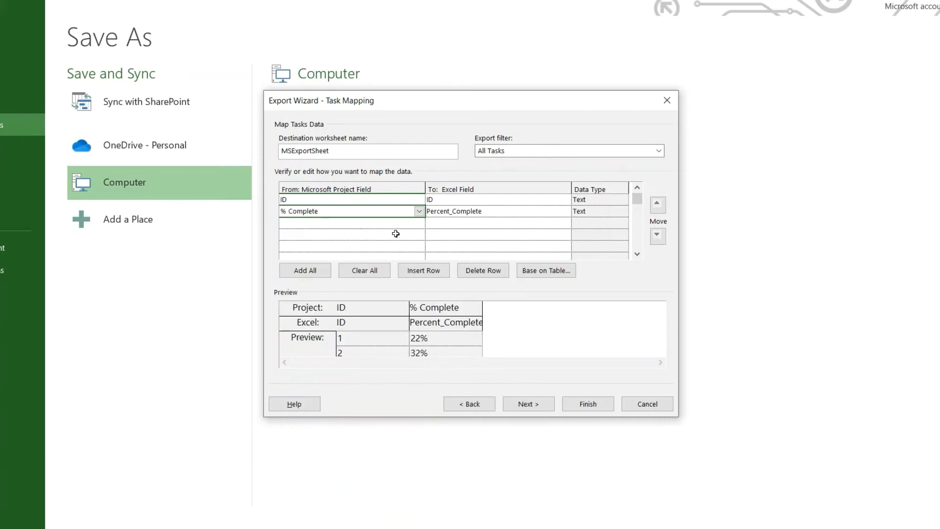
Map Name and Duration as the third and fourth exported fields.
{"action": "left_click", "coordinate": [414, 227]}
{"action": "left_click", "coordinate": [418, 223]}
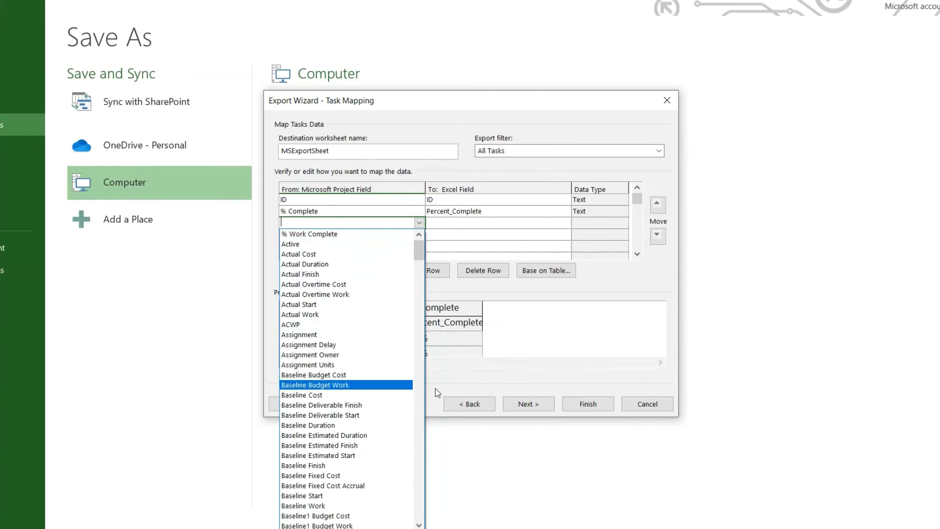
{"action": "type", "text": "Name"}
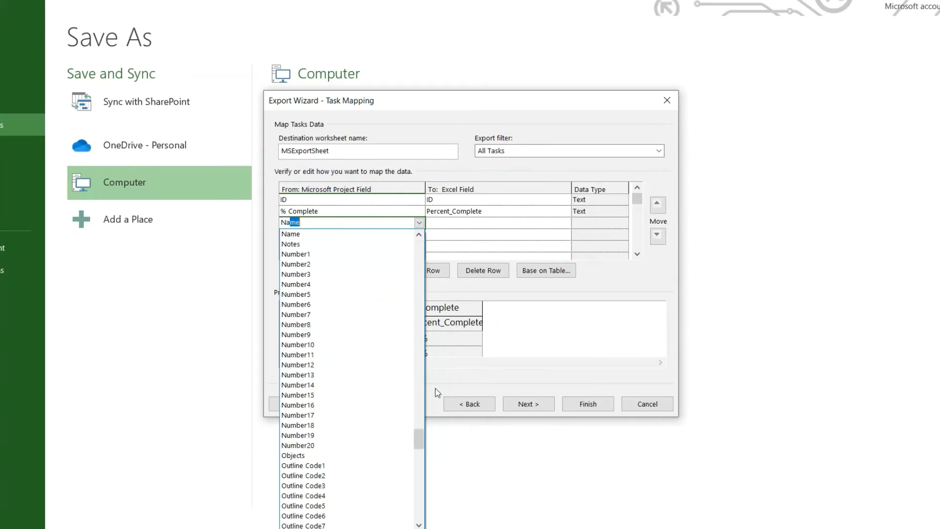
{"action": "left_click", "coordinate": [303, 235]}
{"action": "left_click", "coordinate": [332, 236]}
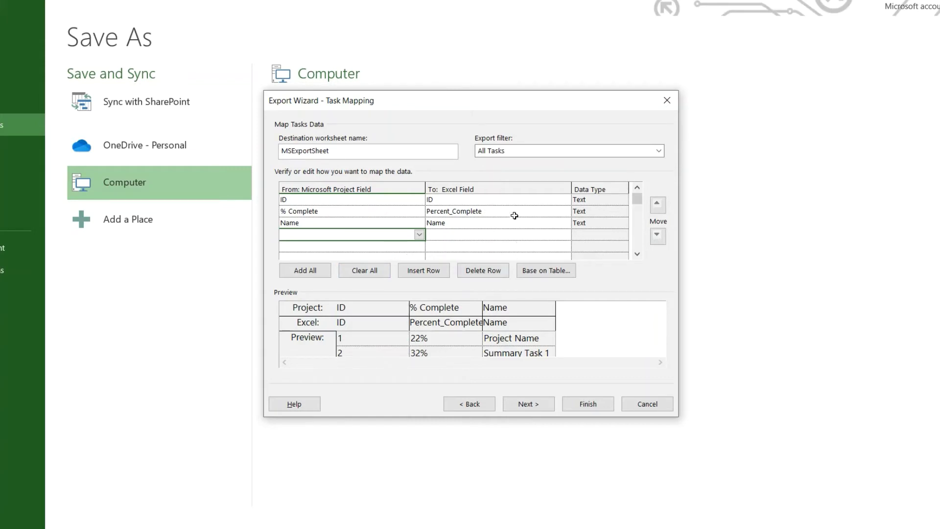
{"action": "left_click", "coordinate": [419, 236]}
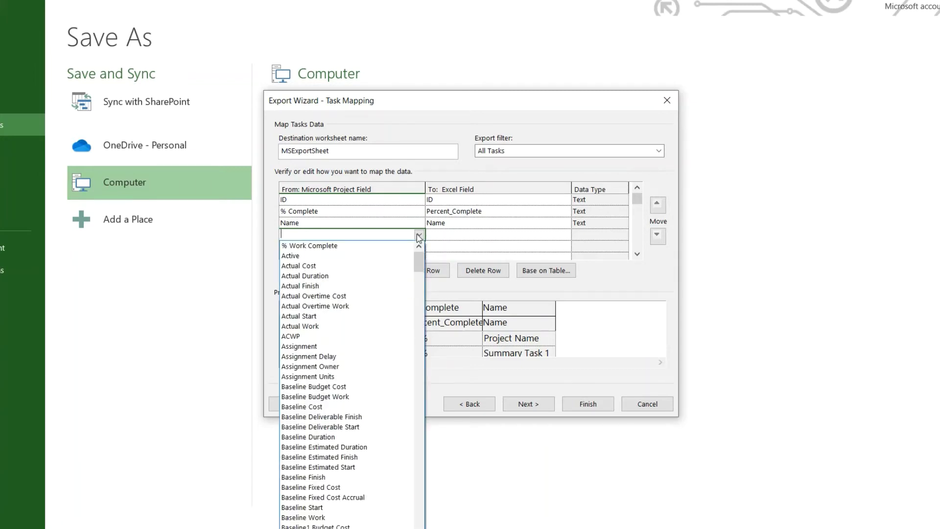
{"action": "type", "text": "Duration"}
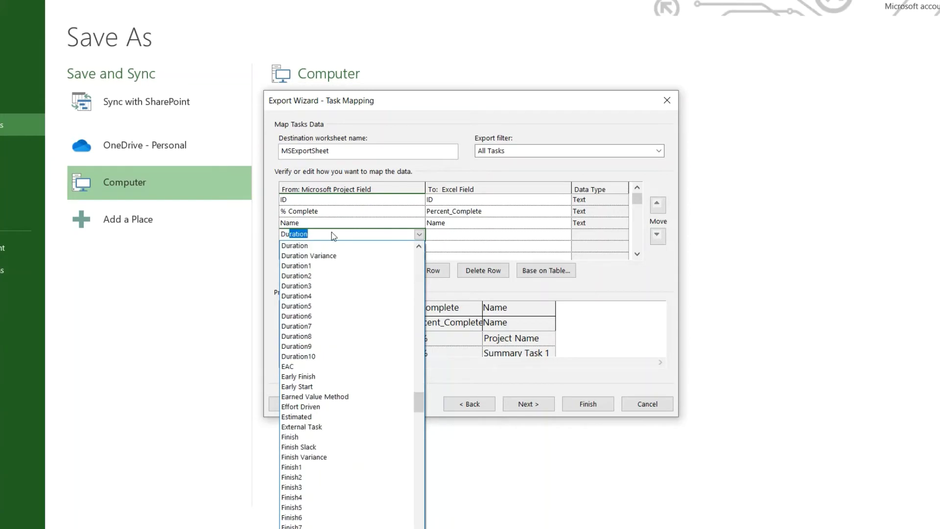
{"action": "left_click", "coordinate": [300, 247]}
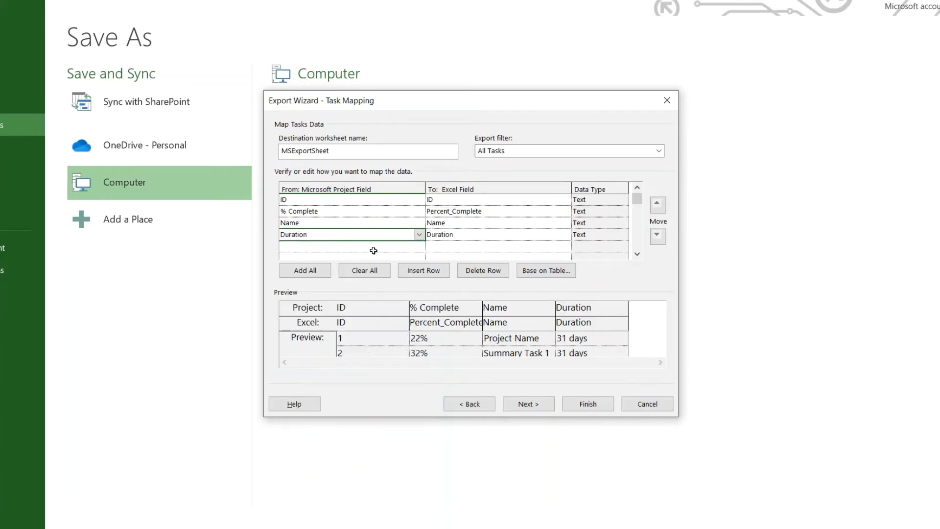
Map Start and Finish as the fifth and sixth exported fields.
{"action": "left_click", "coordinate": [421, 248]}
{"action": "left_click", "coordinate": [422, 248]}
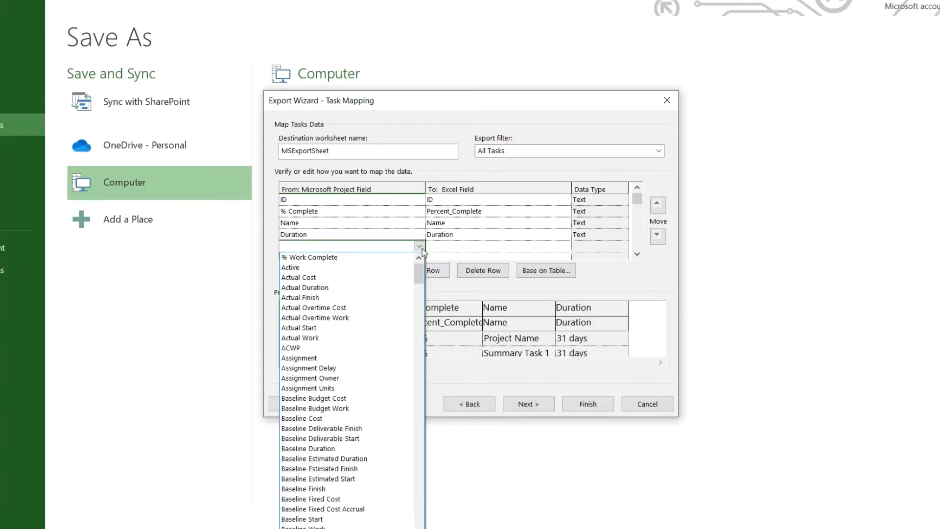
{"action": "type", "text": "Start"}
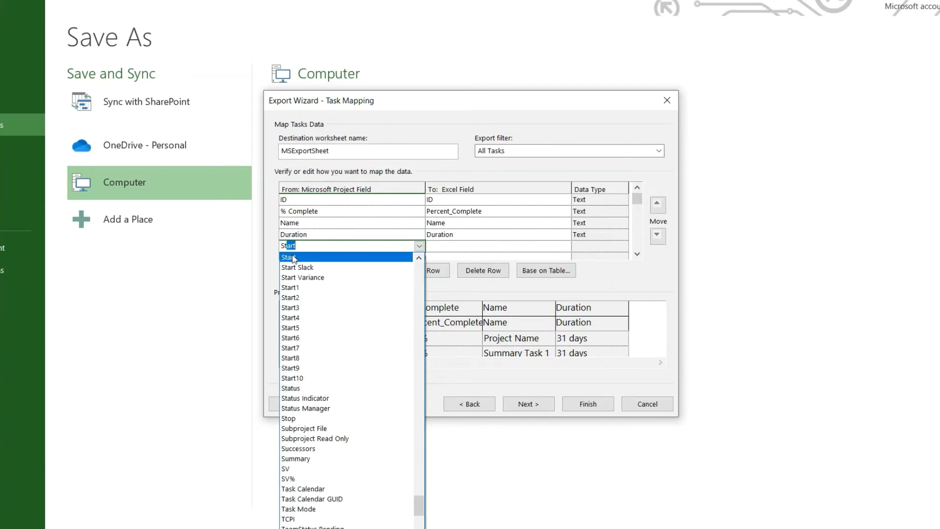
{"action": "left_click", "coordinate": [292, 257]}
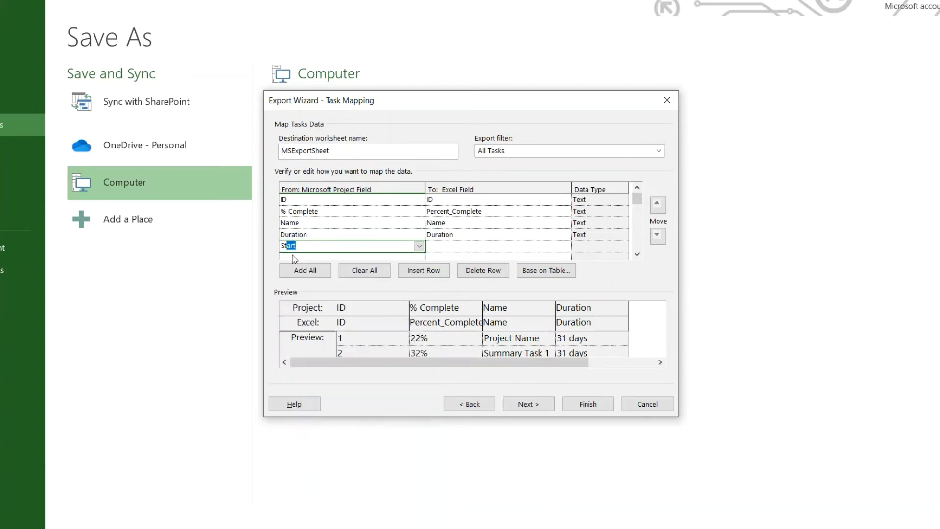
{"action": "left_click", "coordinate": [327, 255]}
{"action": "type", "text": "Finish"}
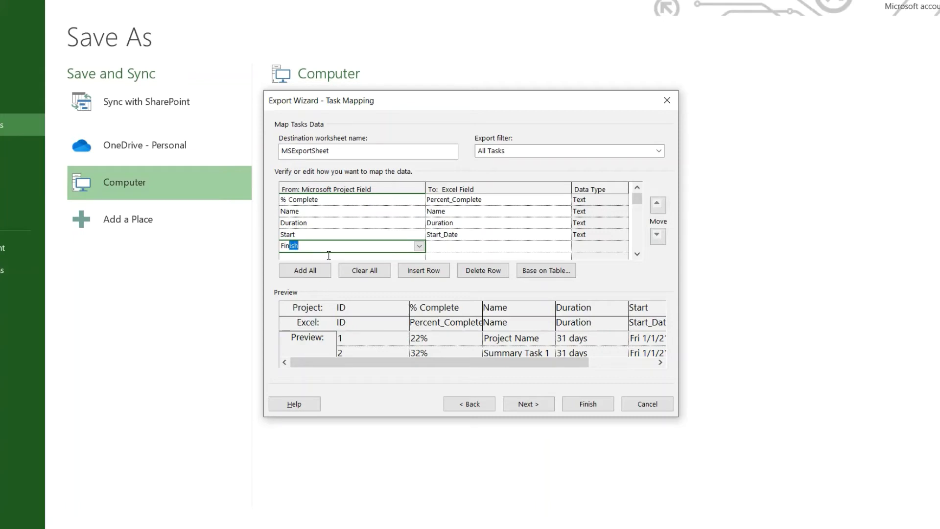
{"action": "left_click", "coordinate": [420, 254]}
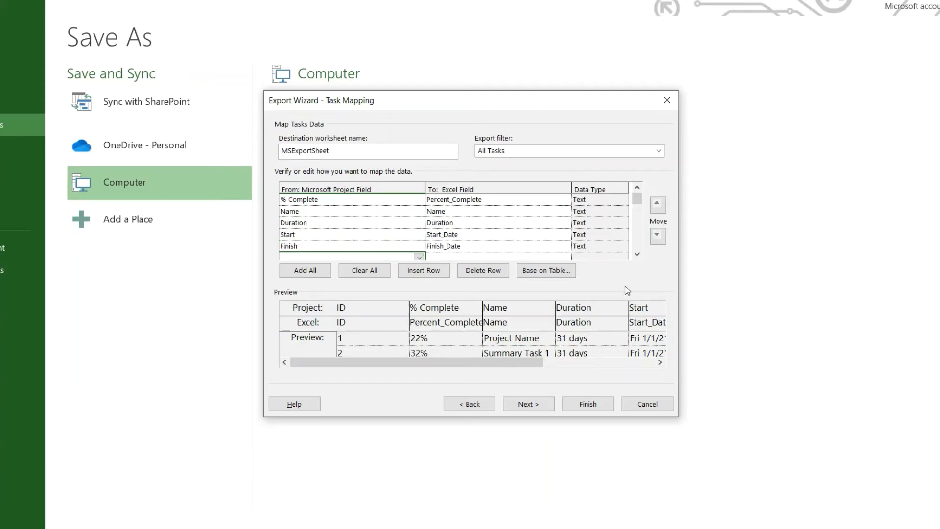
Scroll the mapping grid down to the next empty rows.
{"action": "left_click", "coordinate": [636, 253]}
{"action": "left_click", "coordinate": [637, 253]}
{"action": "left_click", "coordinate": [637, 253]}
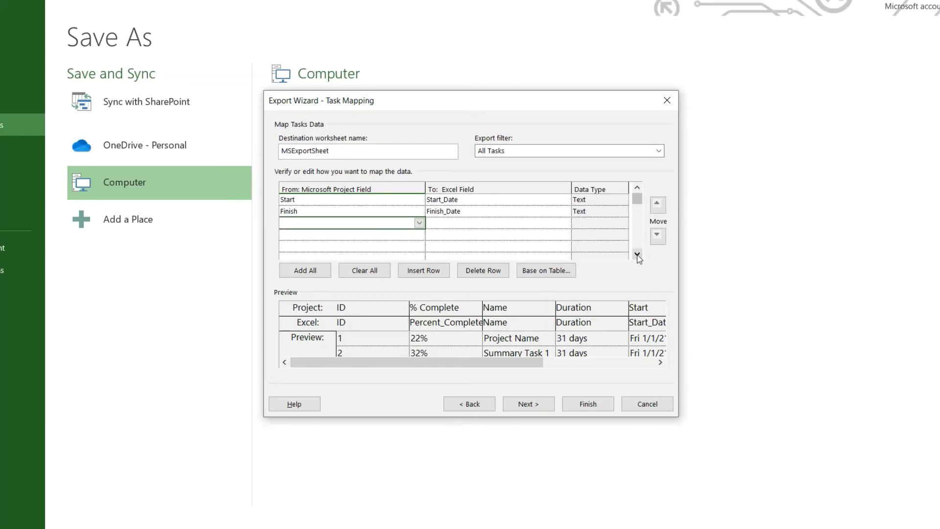
{"action": "left_click", "coordinate": [637, 253]}
{"action": "left_click", "coordinate": [636, 253]}
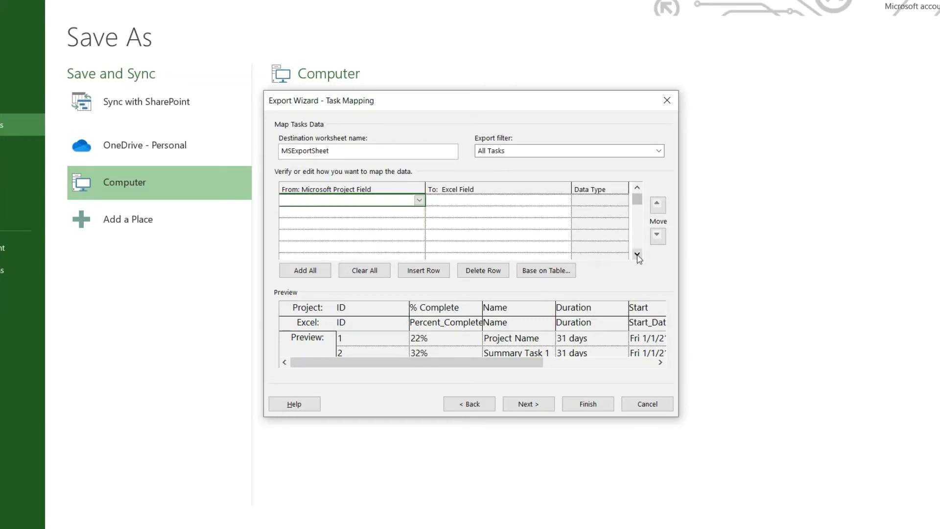
{"action": "left_click", "coordinate": [637, 188]}
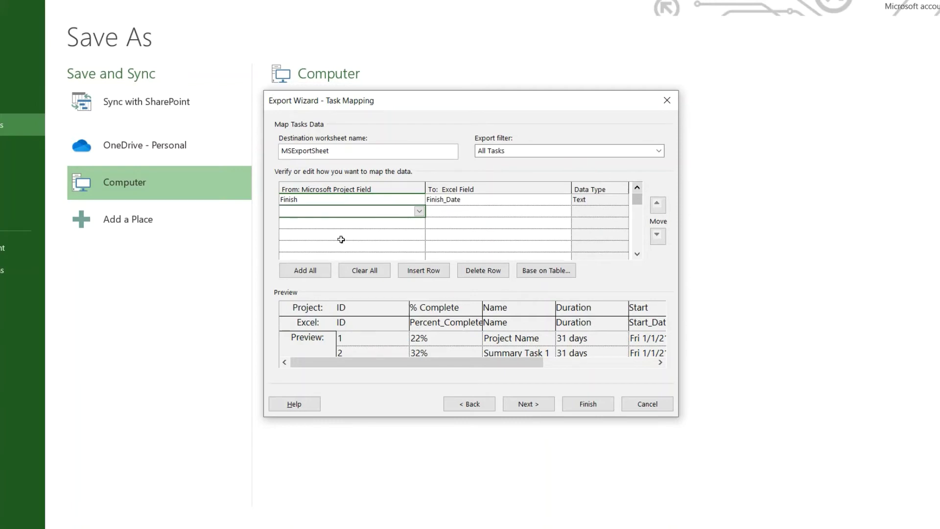
Map Baseline Duration into the next empty mapping row.
{"action": "left_click", "coordinate": [422, 215]}
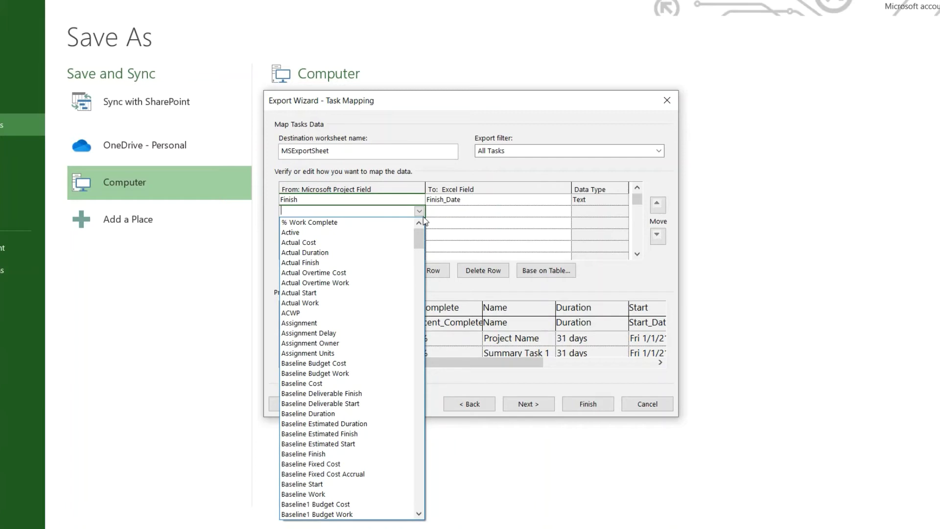
{"action": "scroll", "coordinate": [422, 216], "scroll_direction": "down", "scroll_amount": 2}
{"action": "type", "text": "Baseline Budget Cost"}
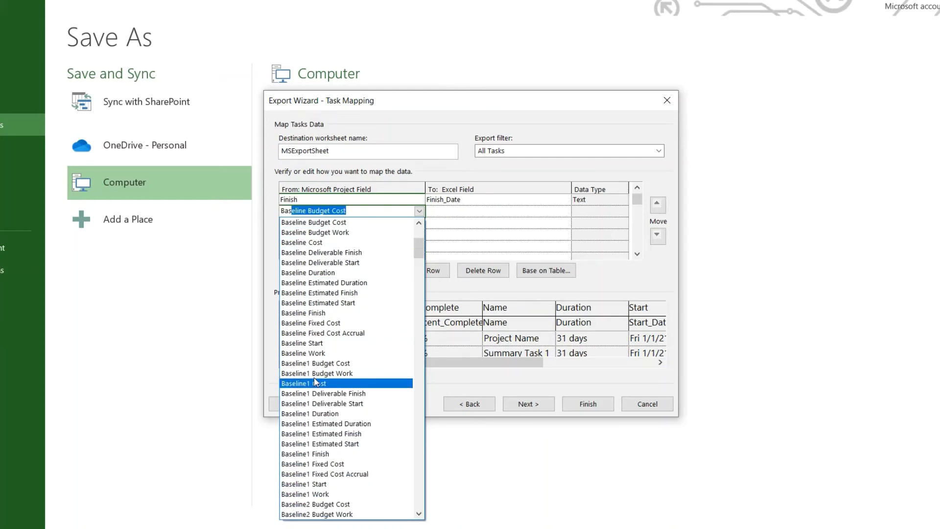
{"action": "left_click", "coordinate": [311, 413]}
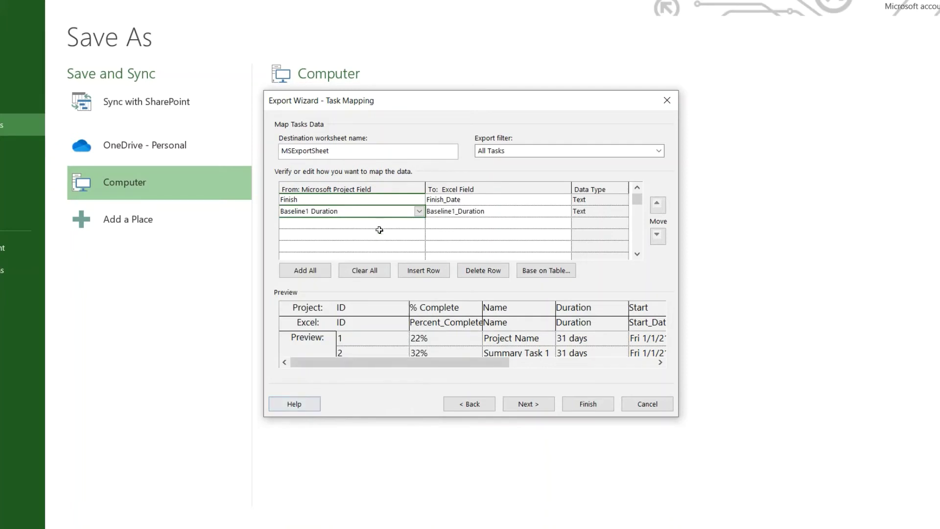
{"action": "left_click", "coordinate": [414, 224]}
{"action": "left_click", "coordinate": [419, 224]}
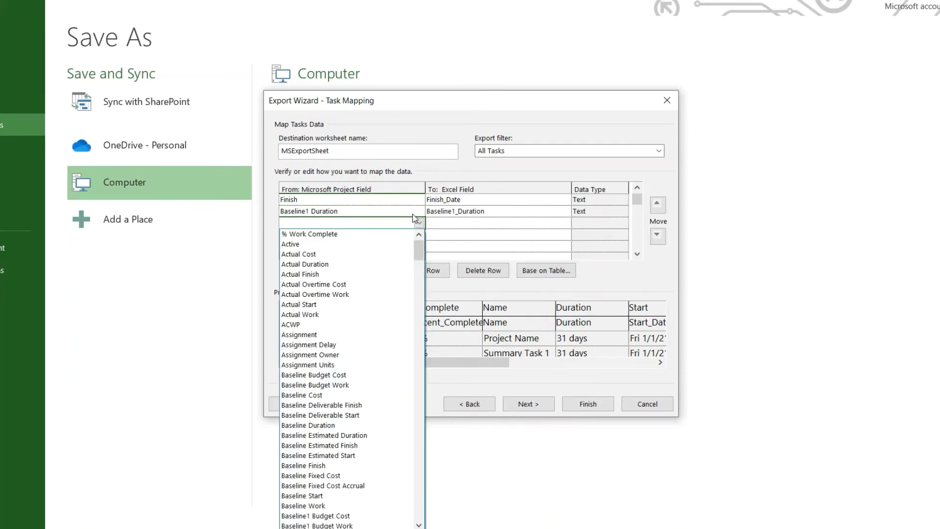
{"action": "left_click", "coordinate": [416, 212]}
{"action": "left_click", "coordinate": [416, 211]}
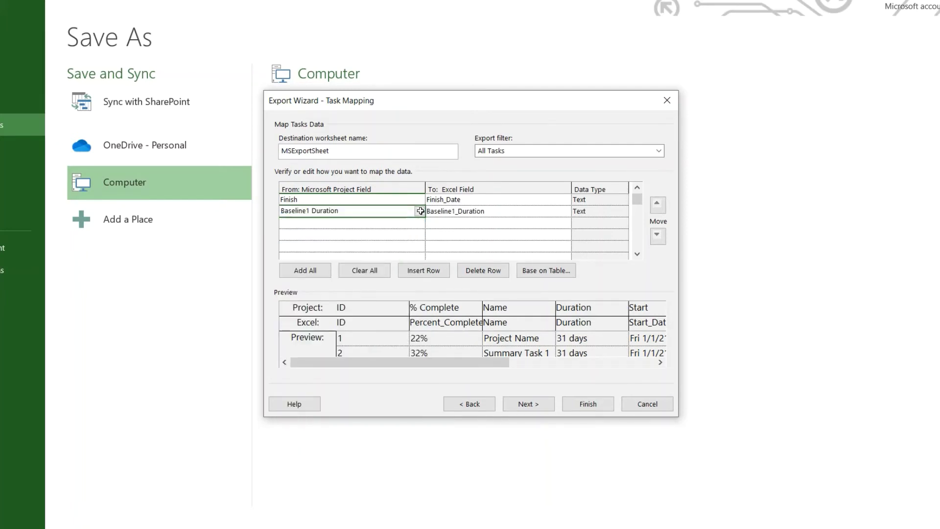
{"action": "left_click", "coordinate": [419, 210]}
{"action": "scroll", "coordinate": [372, 254], "scroll_direction": "up", "scroll_amount": 10}
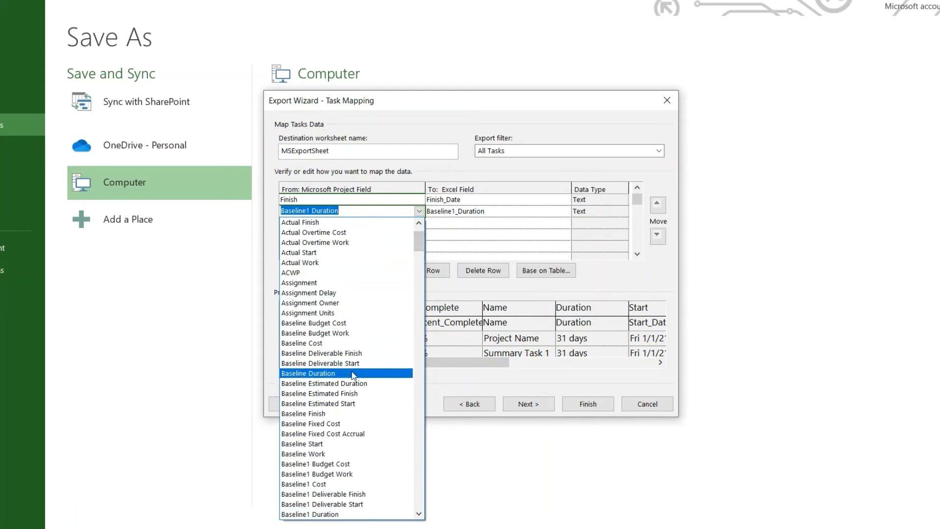
{"action": "left_click", "coordinate": [353, 374]}
Map Baseline Start and Baseline Finish in the following two rows.
{"action": "left_click", "coordinate": [418, 223]}
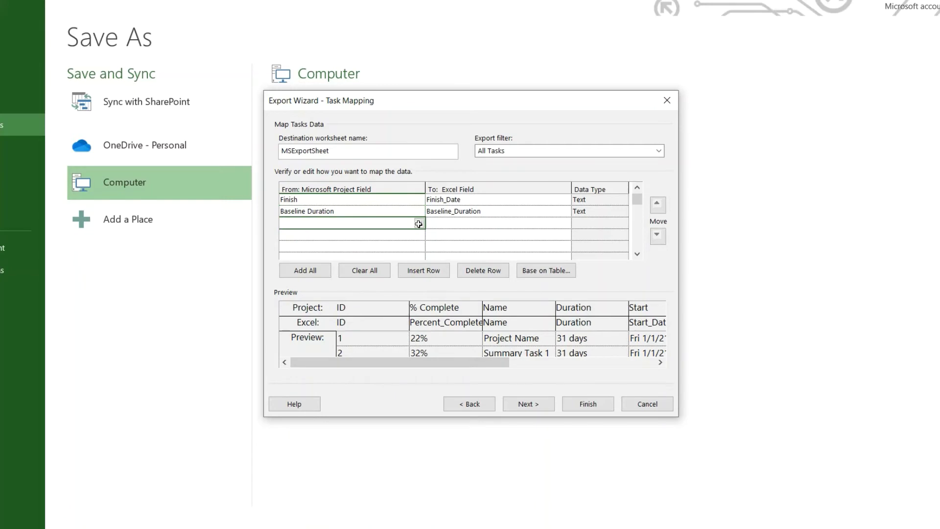
{"action": "left_click", "coordinate": [418, 224]}
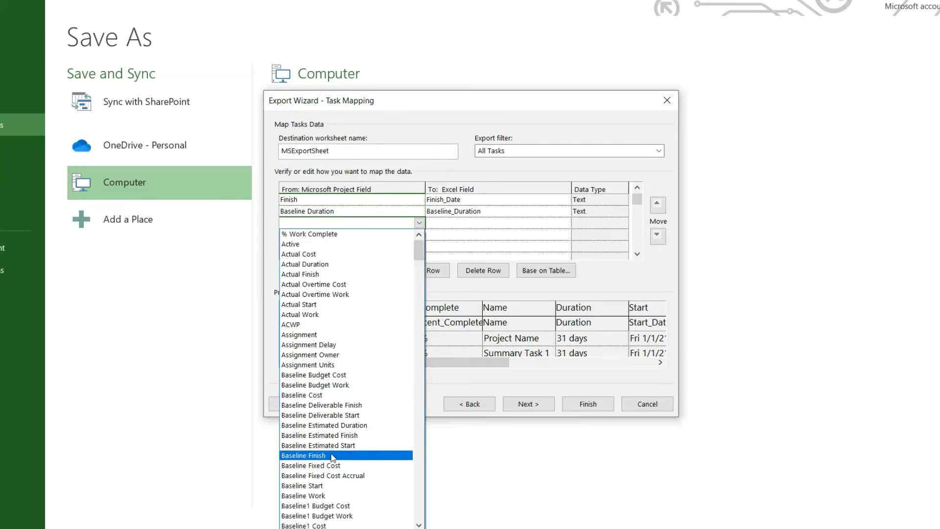
{"action": "left_click", "coordinate": [321, 485]}
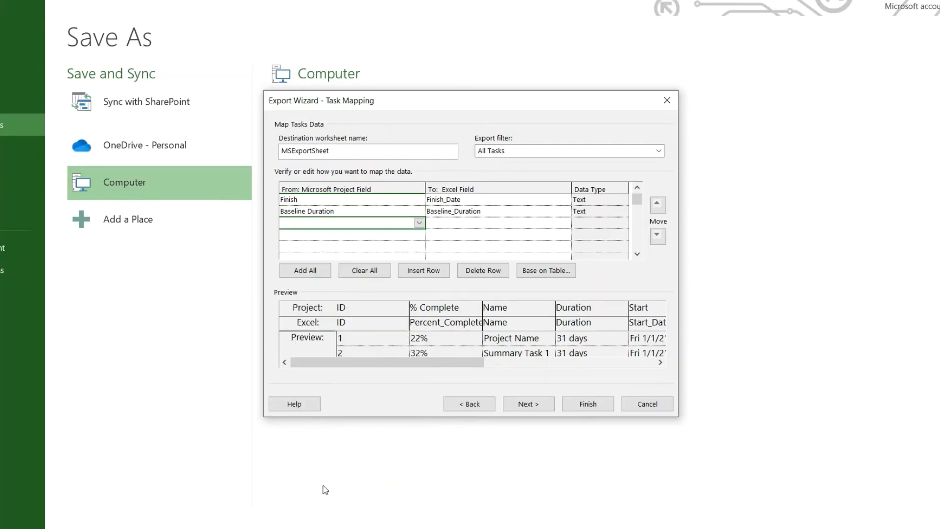
{"action": "left_click", "coordinate": [418, 237]}
{"action": "left_click", "coordinate": [419, 235]}
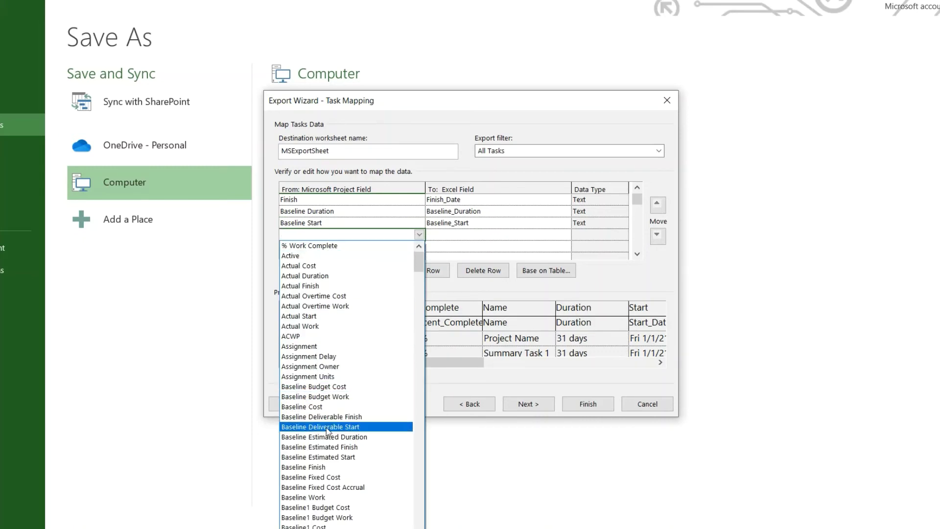
{"action": "left_click", "coordinate": [319, 467]}
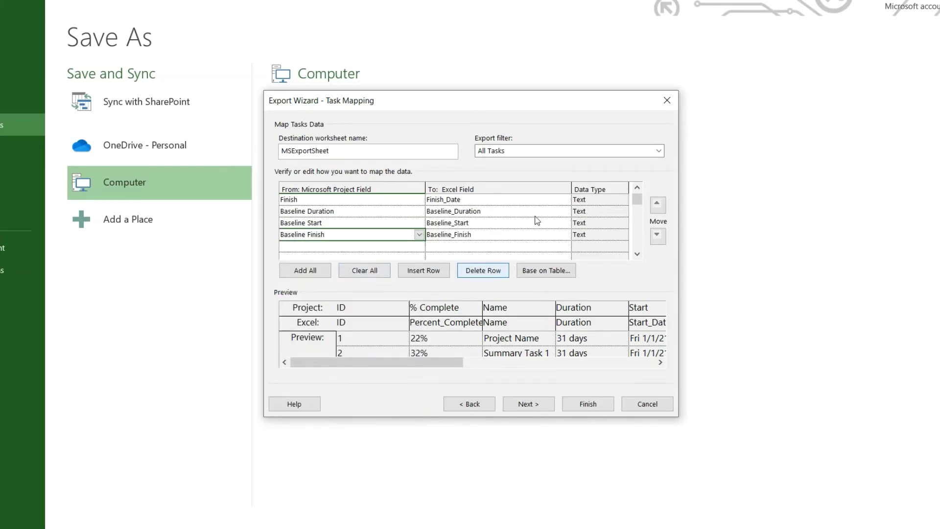
Add Duration Variance as the last mapped field and advance to End of Map Definition.
{"action": "left_click", "coordinate": [421, 248]}
{"action": "left_click", "coordinate": [420, 247]}
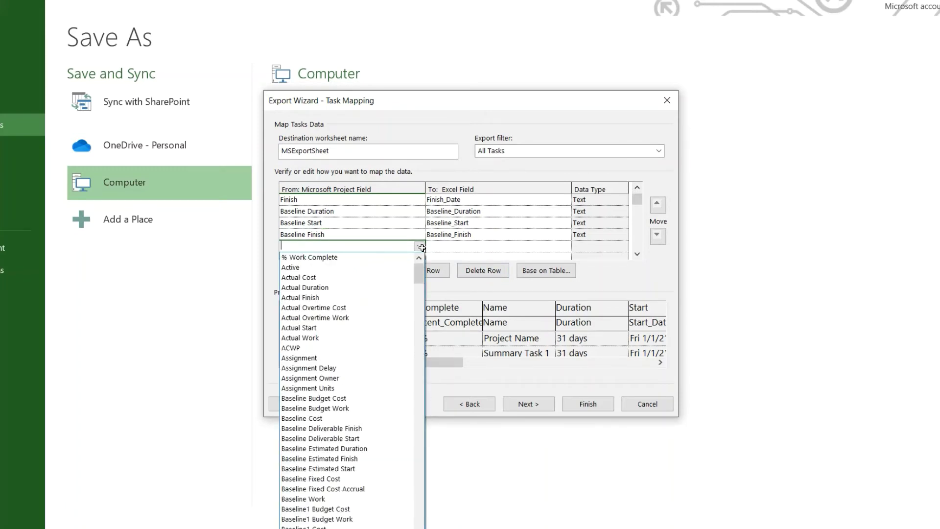
{"action": "type", "text": "Duration Variance"}
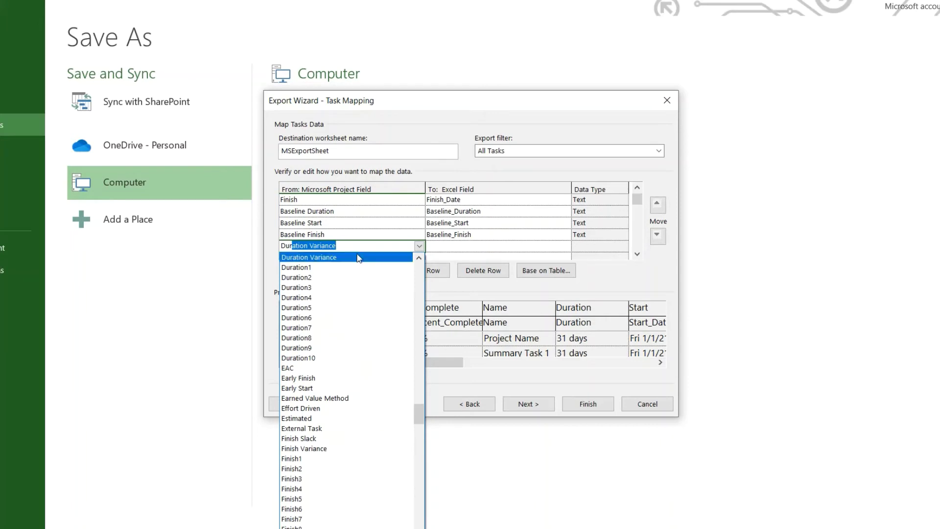
{"action": "left_click", "coordinate": [355, 258]}
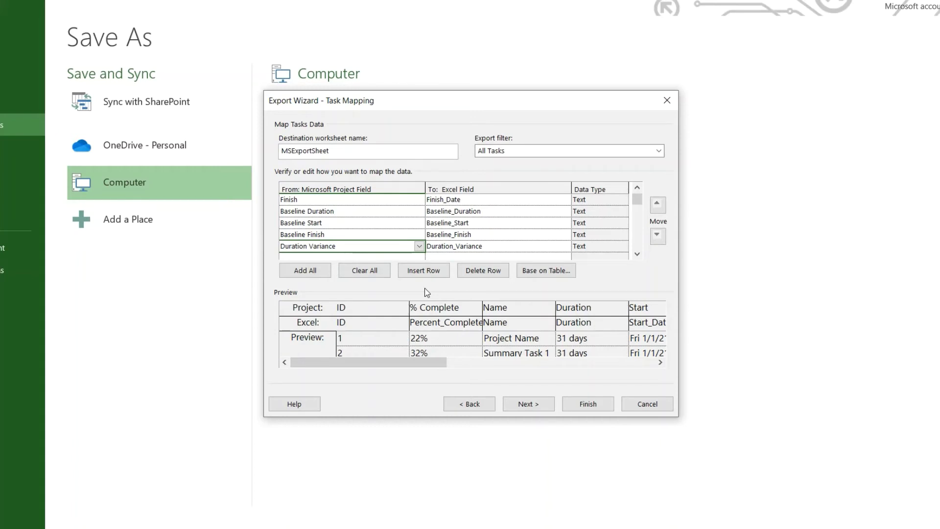
{"action": "left_click", "coordinate": [527, 404]}
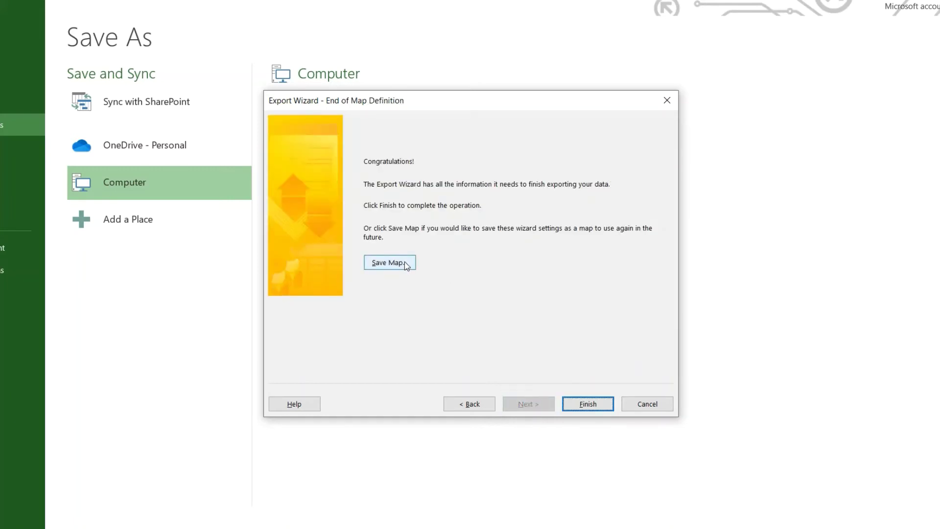
Save the map as MyExportMap, finish the export, and open the exported workbook from SMJ.
{"action": "left_click", "coordinate": [389, 262]}
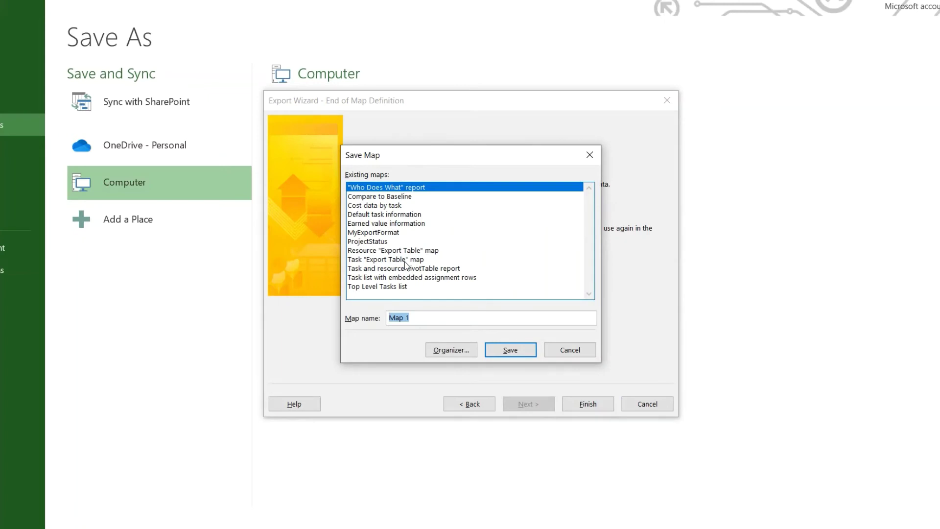
{"action": "type", "text": "MyExportMap"}
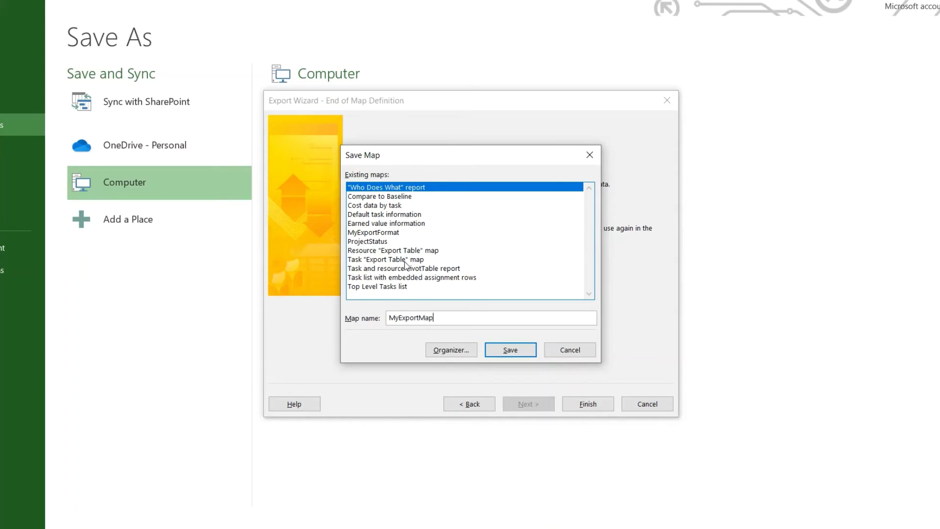
{"action": "left_click", "coordinate": [510, 350]}
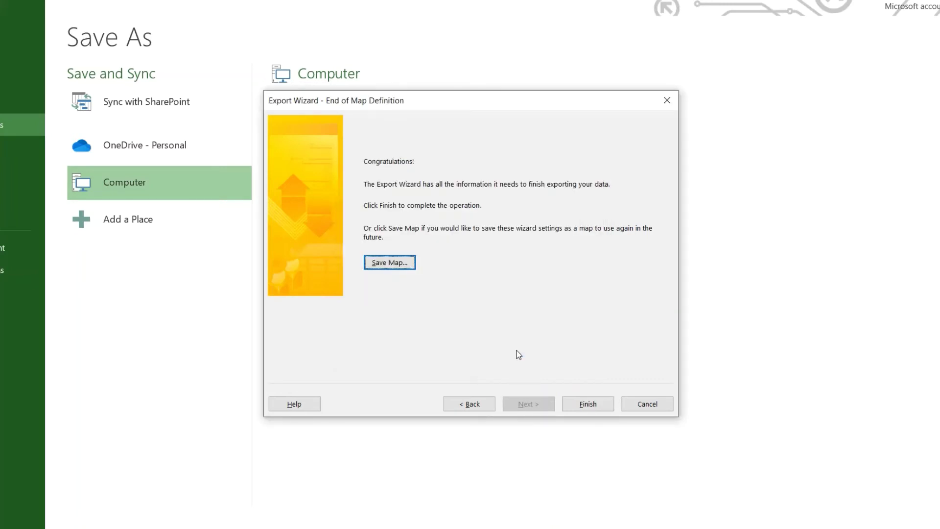
{"action": "left_click", "coordinate": [591, 405]}
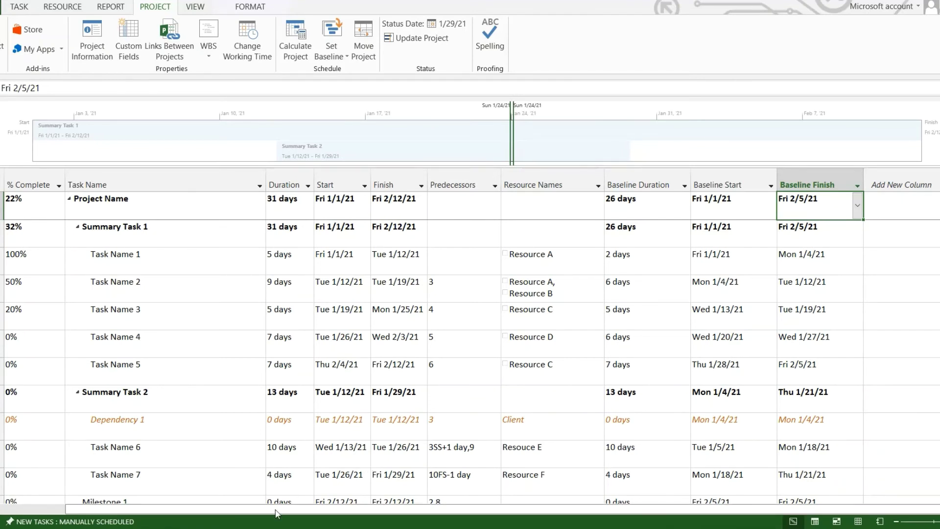
{"action": "left_click", "coordinate": [289, 473]}
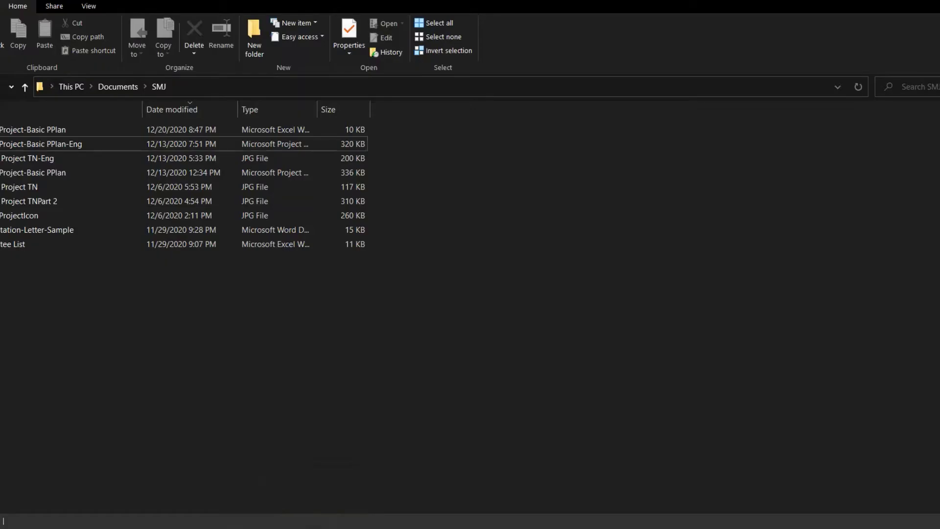
{"action": "left_click", "coordinate": [7, 130]}
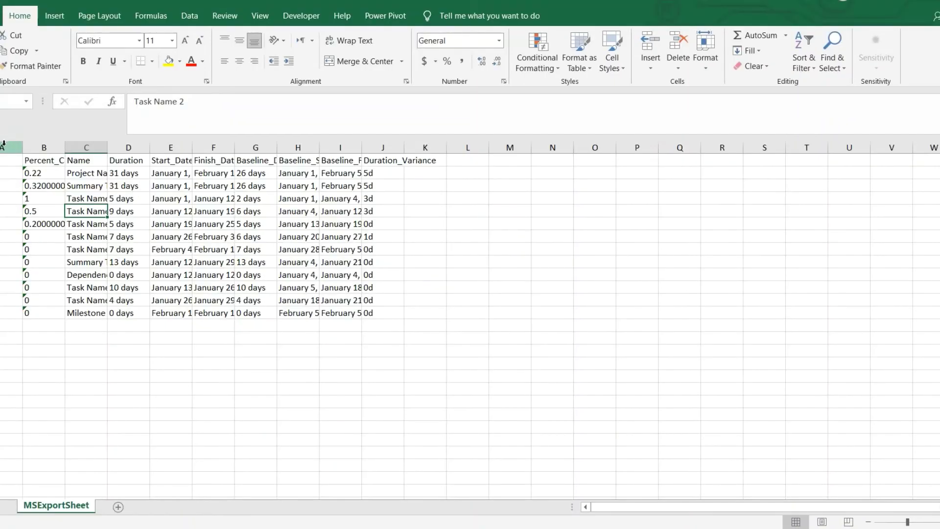
Auto-fit columns A through J to their contents.
{"action": "left_click", "coordinate": [4, 145]}
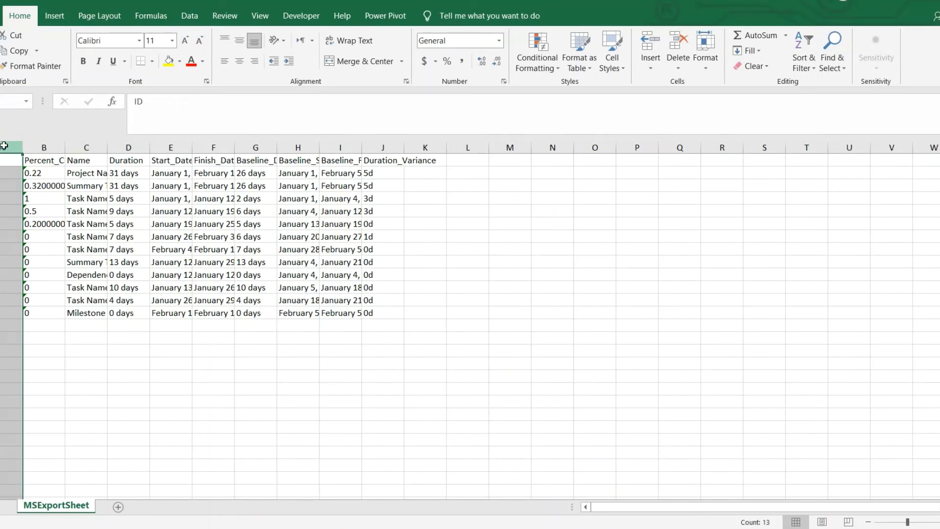
{"action": "left_click_drag", "start_coordinate": [4, 145], "coordinate": [404, 147]}
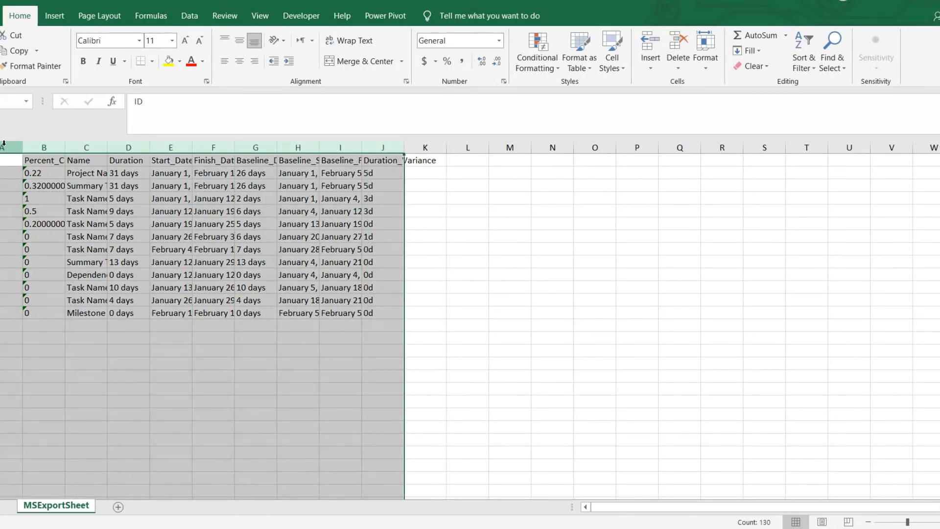
{"action": "double_click", "coordinate": [358, 151]}
{"action": "left_click", "coordinate": [328, 253]}
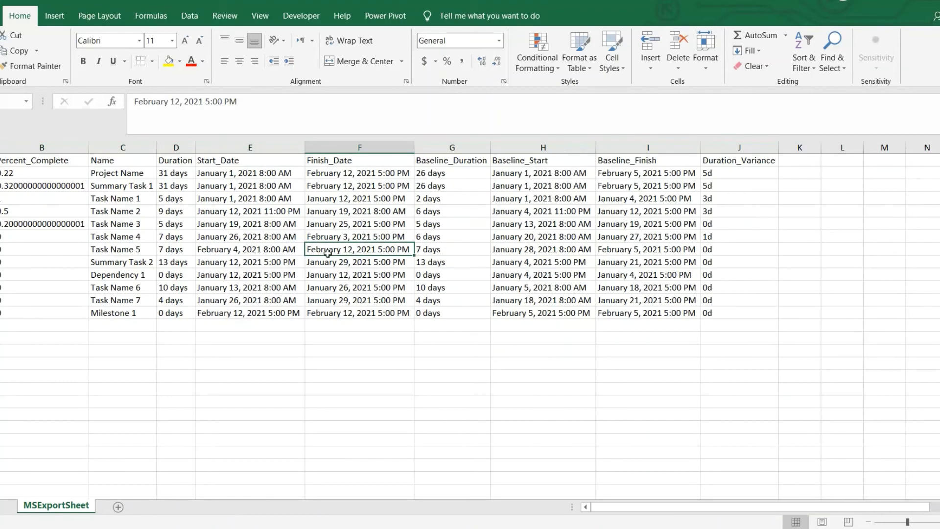
{"action": "left_click", "coordinate": [83, 338]}
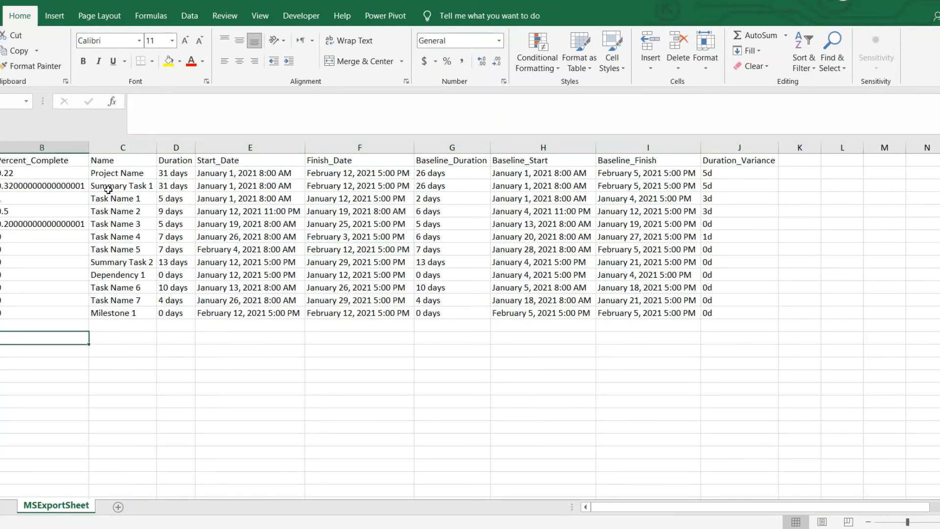
Center-align the Duration_Variance values in column J.
{"action": "left_click", "coordinate": [746, 176]}
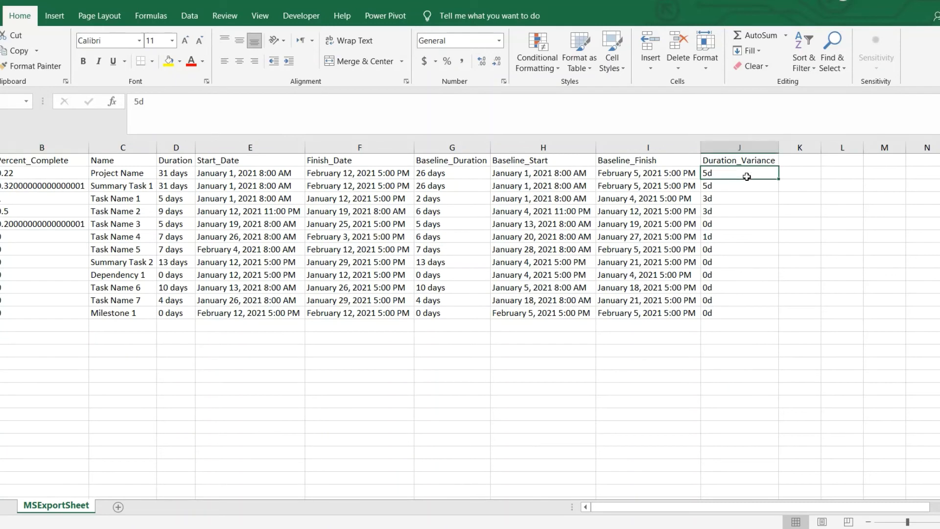
{"action": "left_click", "coordinate": [742, 146]}
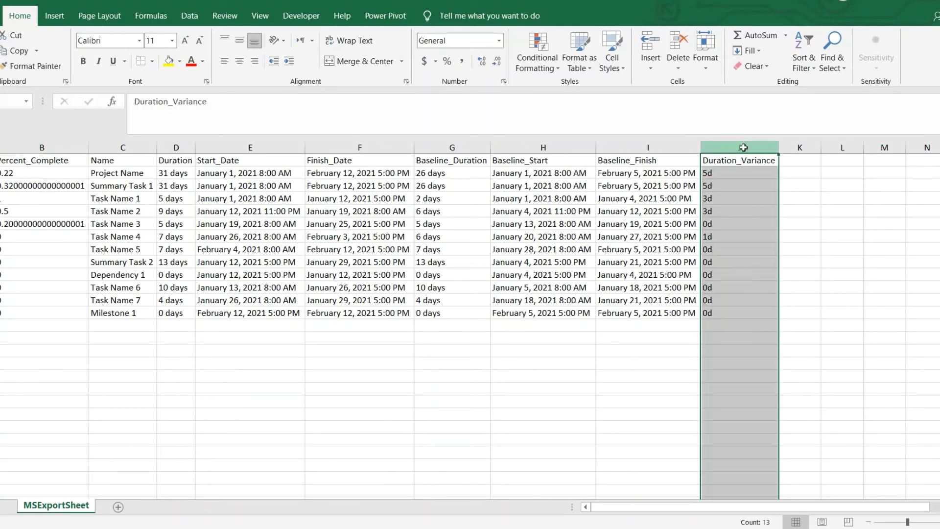
{"action": "left_click", "coordinate": [239, 61]}
{"action": "left_click", "coordinate": [538, 326]}
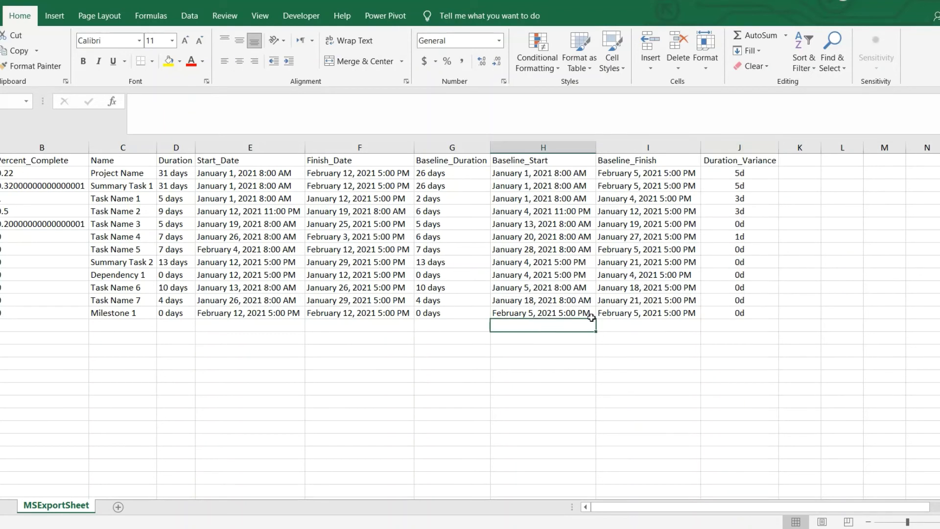
{"action": "left_click", "coordinate": [752, 163]}
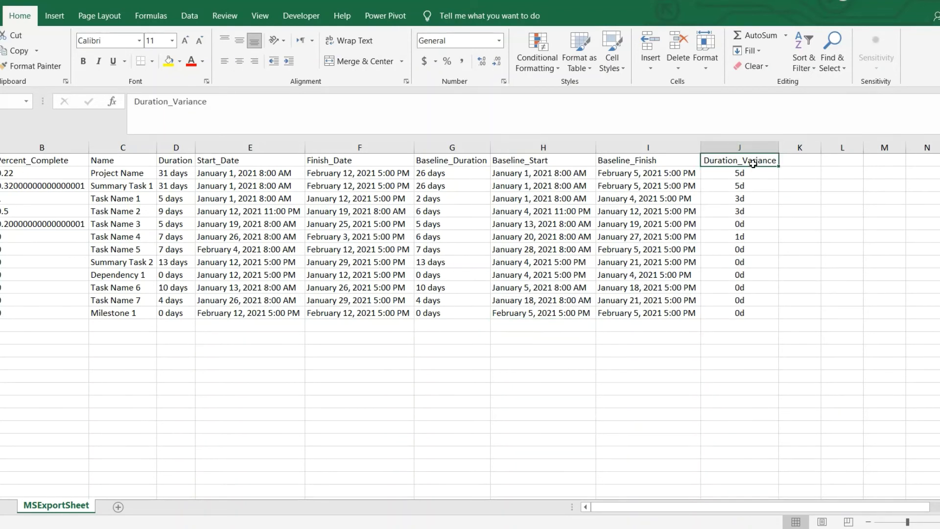
Convert Percent_Complete cells B2:B13 from text to numbers and format them as percentages.
{"action": "left_click", "coordinate": [40, 172]}
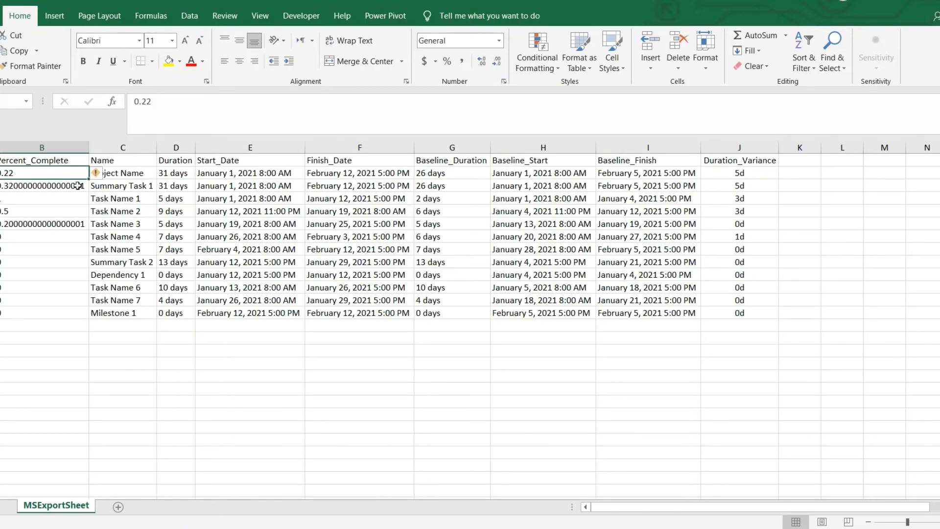
{"action": "key", "text": "shift+Down"}
{"action": "key", "text": "shift+Down"}
{"action": "key", "text": "shift+Down"}
{"action": "key", "text": "shift+Down"}
{"action": "key", "text": "shift+Down"}
{"action": "key", "text": "shift+Down"}
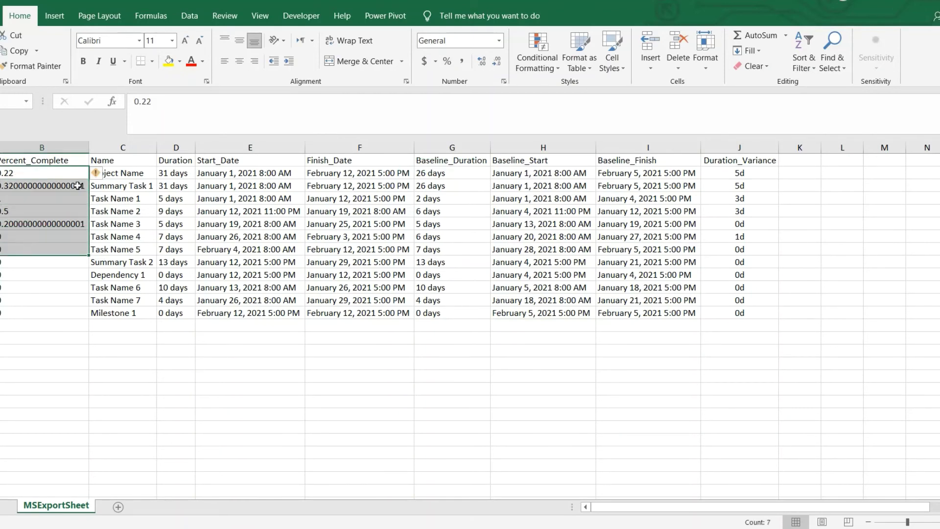
{"action": "left_click", "coordinate": [55, 288]}
{"action": "left_click", "coordinate": [55, 307]}
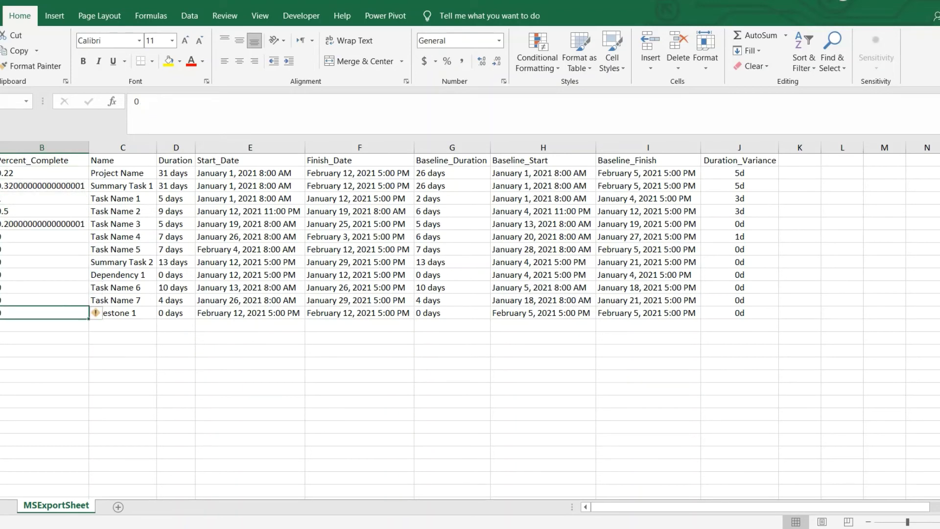
{"action": "left_click", "coordinate": [37, 175]}
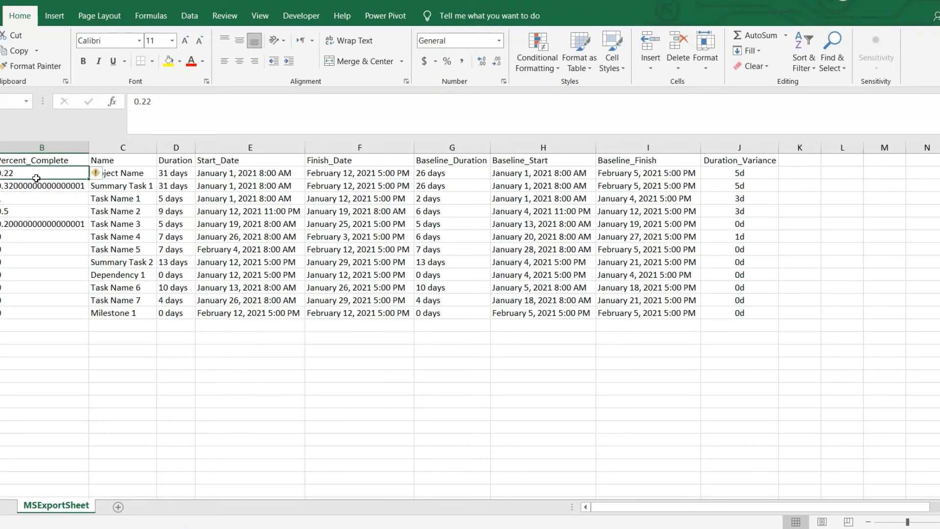
{"action": "key", "text": "shift+Down"}
{"action": "key", "text": "shift+Down"}
{"action": "key", "text": "shift+Down"}
{"action": "key", "text": "shift+Down"}
{"action": "key", "text": "shift+Down"}
{"action": "key", "text": "shift+Down"}
{"action": "key", "text": "shift+Down"}
{"action": "key", "text": "shift+Down"}
{"action": "key", "text": "shift+Down"}
{"action": "key", "text": "shift+Down"}
{"action": "key", "text": "shift+Down"}
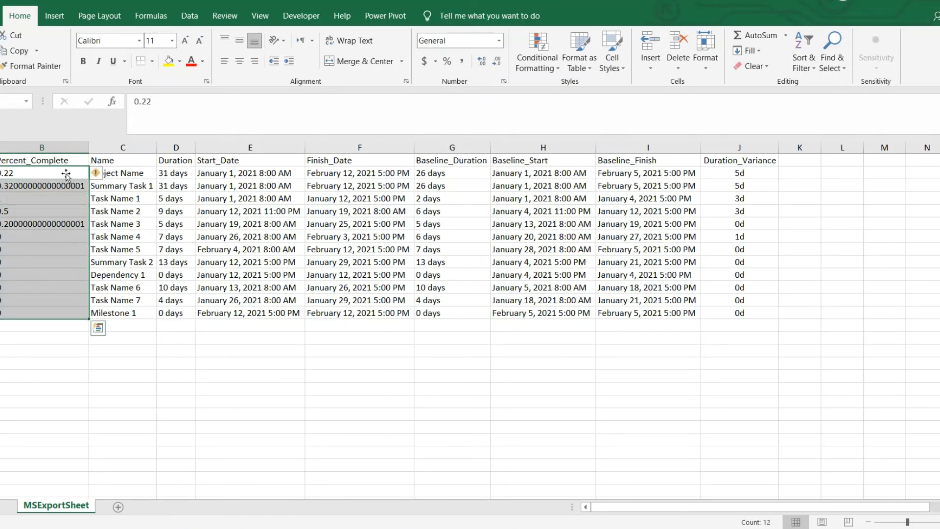
{"action": "left_click", "coordinate": [101, 175]}
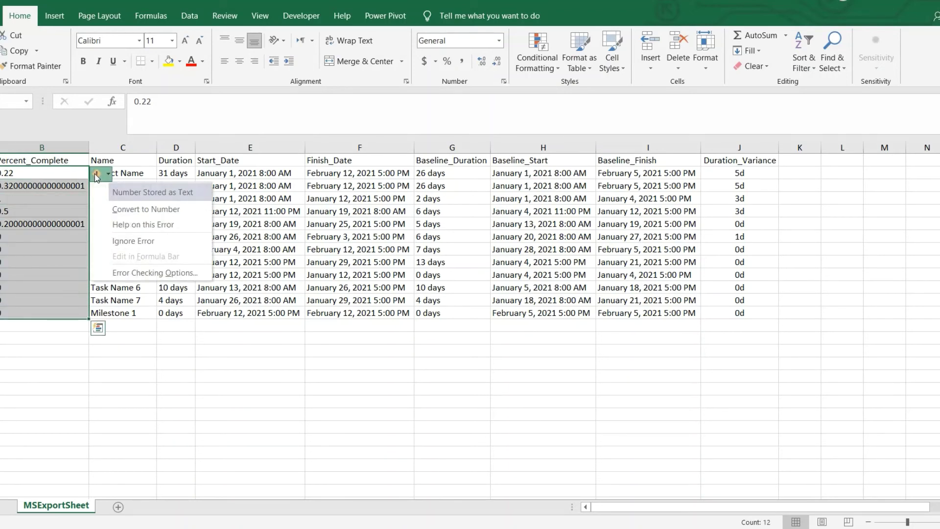
{"action": "left_click", "coordinate": [125, 211]}
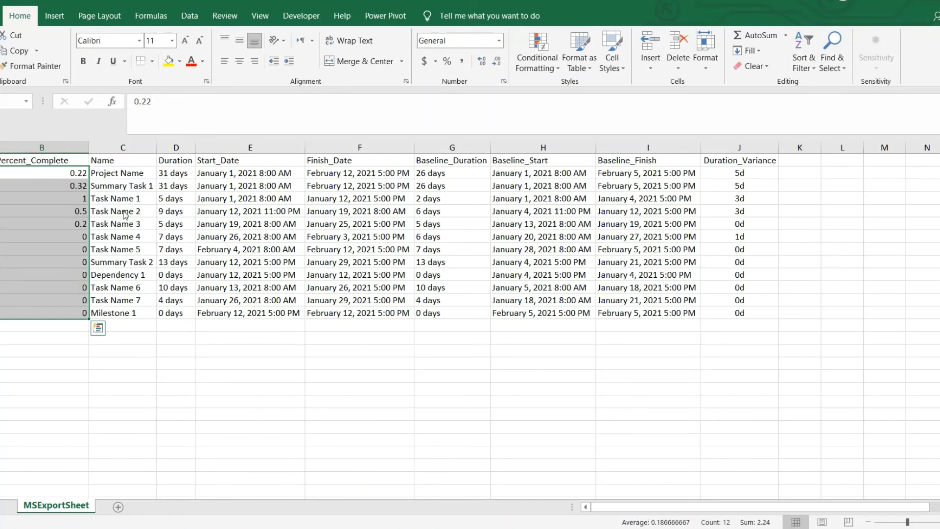
{"action": "left_click", "coordinate": [445, 62]}
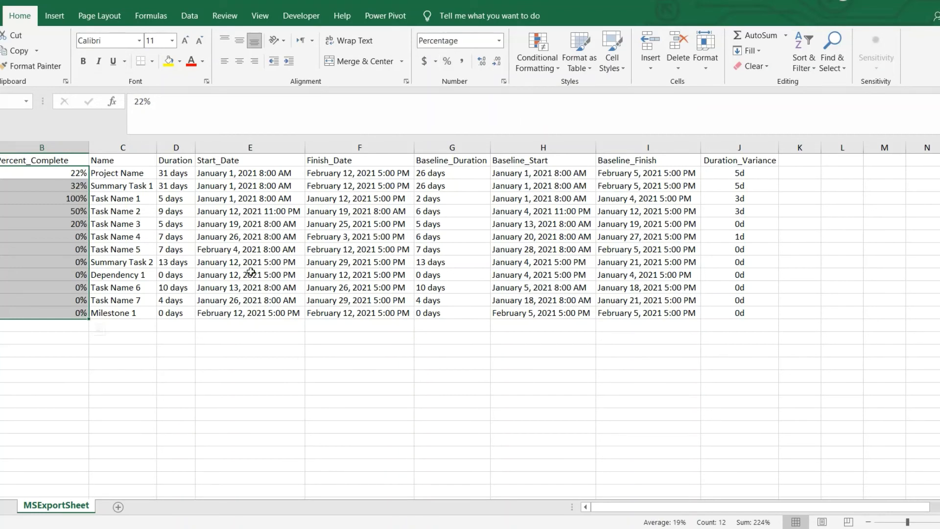
{"action": "left_click", "coordinate": [238, 288]}
{"action": "left_click_drag", "start_coordinate": [89, 142], "coordinate": [90, 143]}
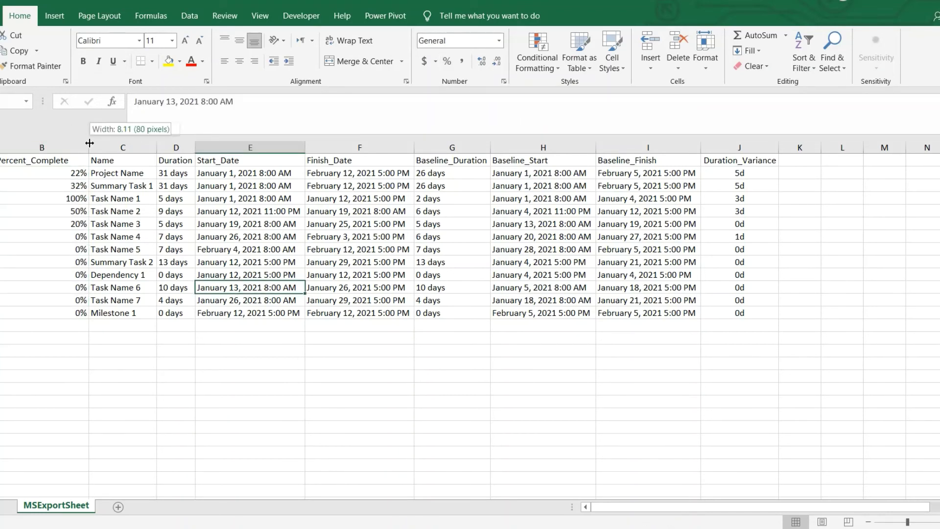
{"action": "double_click", "coordinate": [90, 142]}
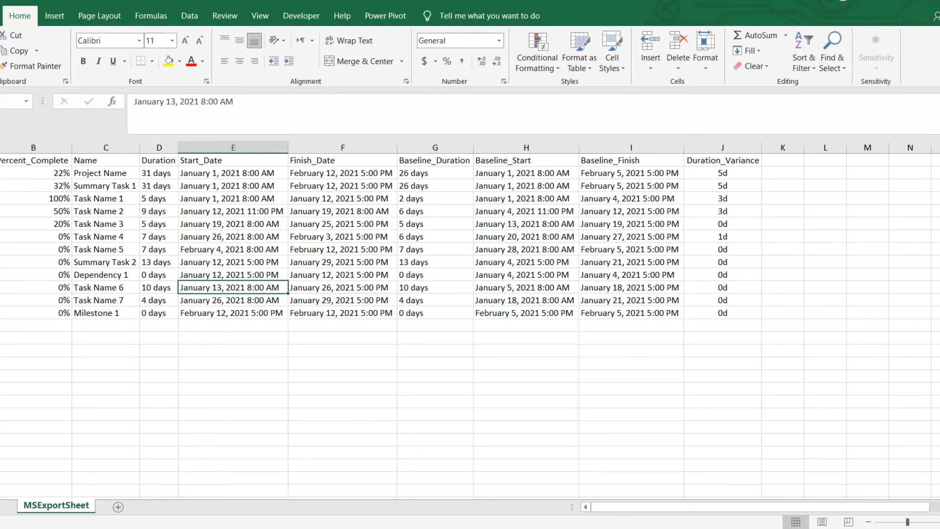
{"action": "left_click", "coordinate": [27, 149]}
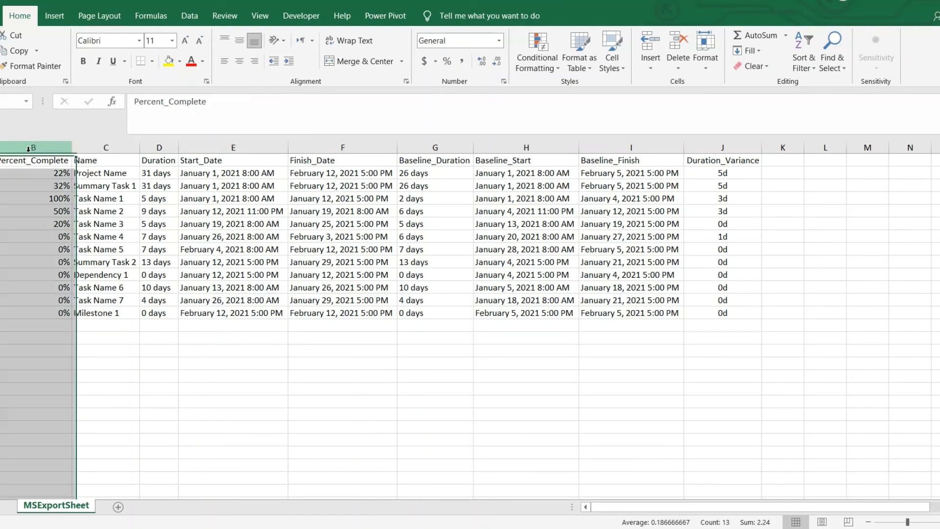
{"action": "left_click", "coordinate": [240, 60]}
{"action": "left_click", "coordinate": [201, 248]}
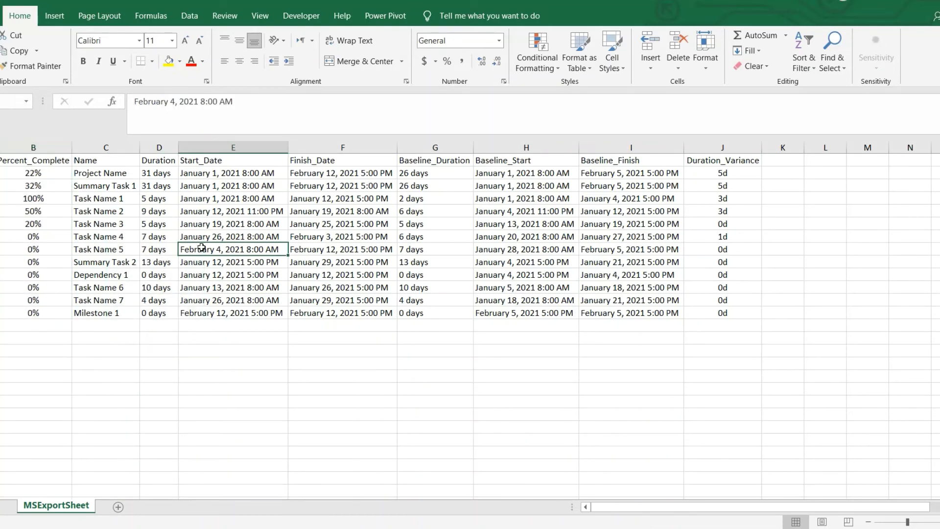
{"action": "left_click", "coordinate": [110, 175]}
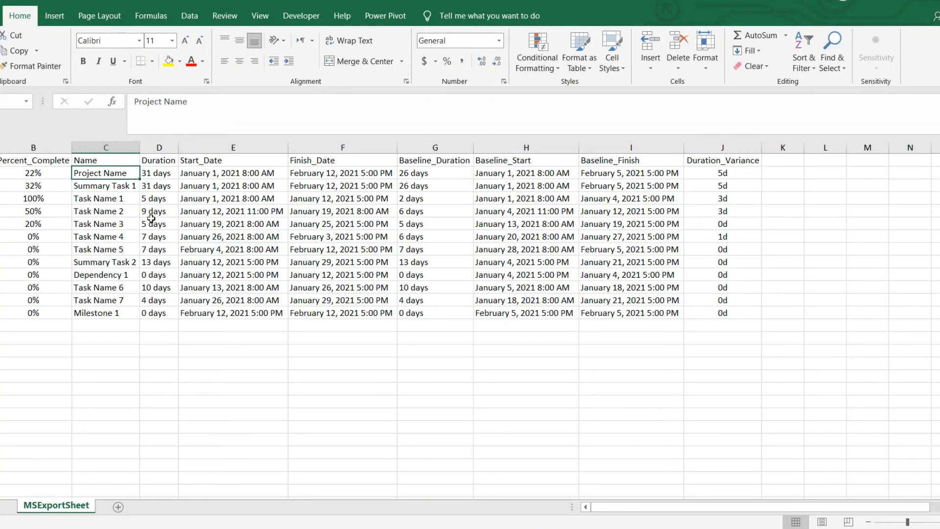
{"action": "key", "text": "Down"}
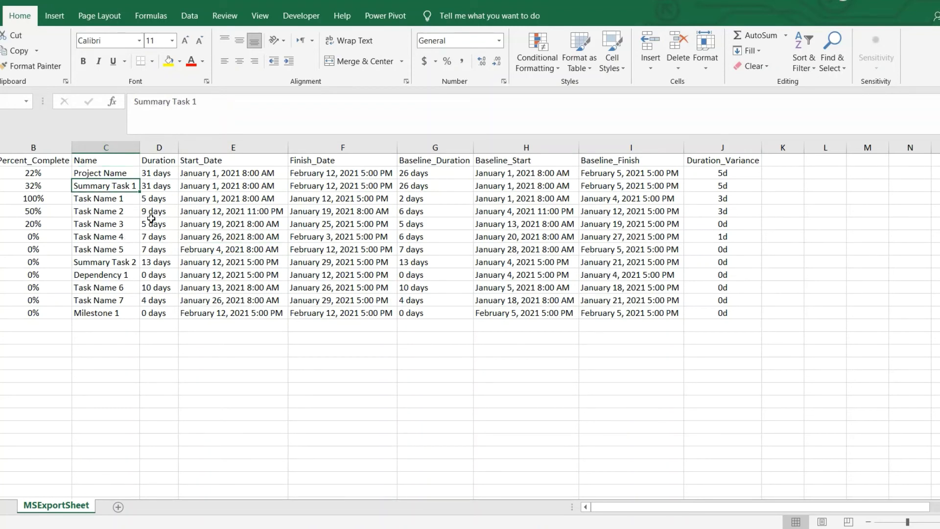
{"action": "key", "text": "Down"}
{"action": "key", "text": "Down"}
{"action": "key", "text": "Down"}
{"action": "key", "text": "Down"}
{"action": "key", "text": "Down"}
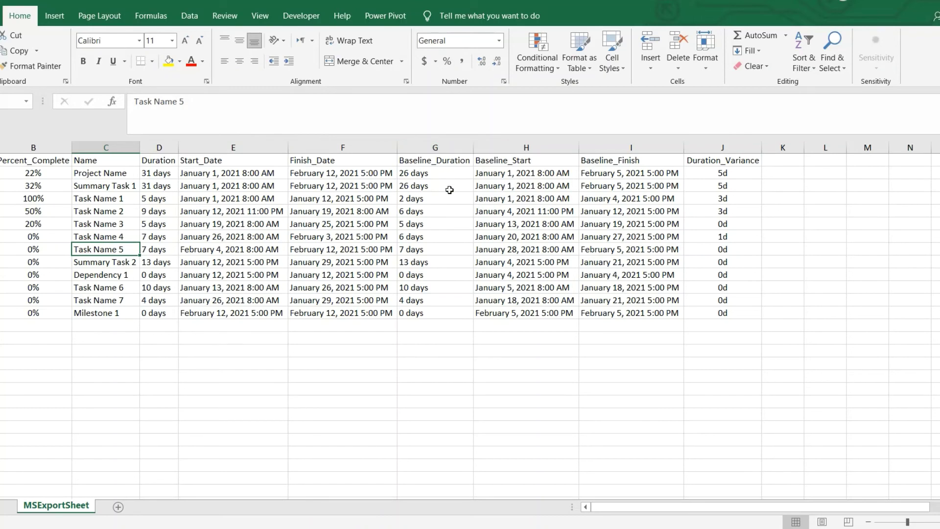
{"action": "left_click", "coordinate": [461, 147]}
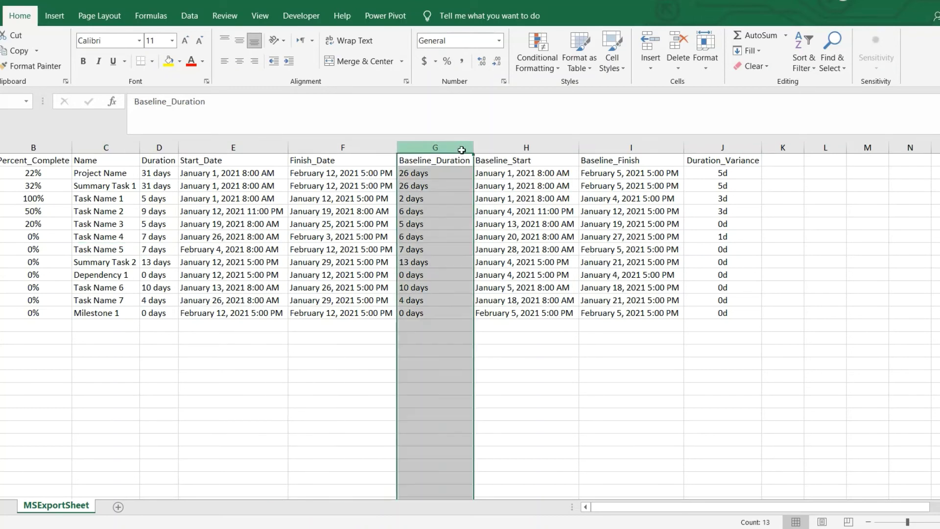
{"action": "left_click", "coordinate": [241, 65]}
{"action": "left_click", "coordinate": [524, 288]}
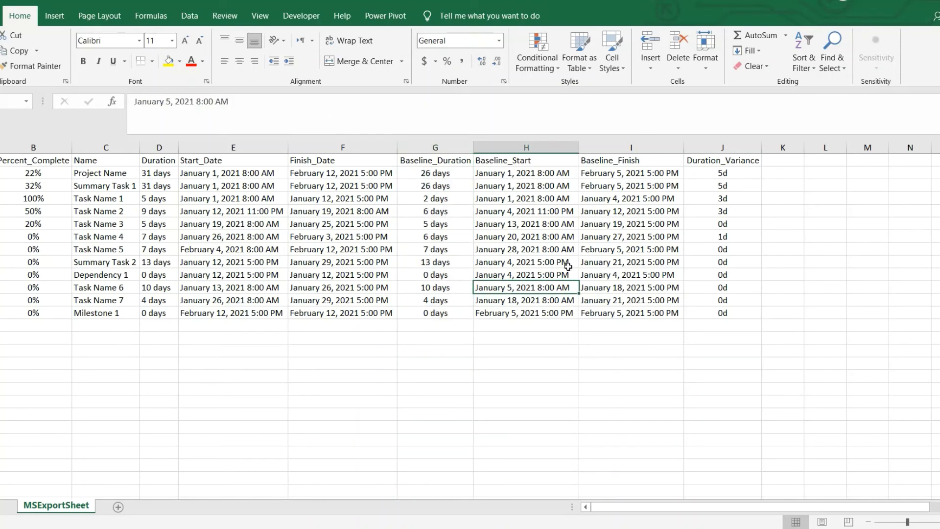
{"action": "left_click", "coordinate": [630, 251]}
{"action": "left_click", "coordinate": [734, 236]}
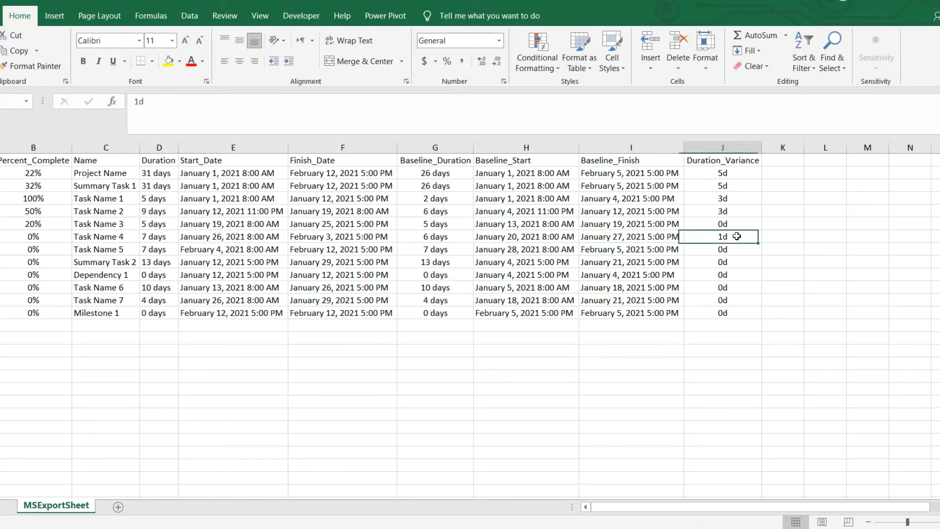
{"action": "left_click", "coordinate": [727, 173]}
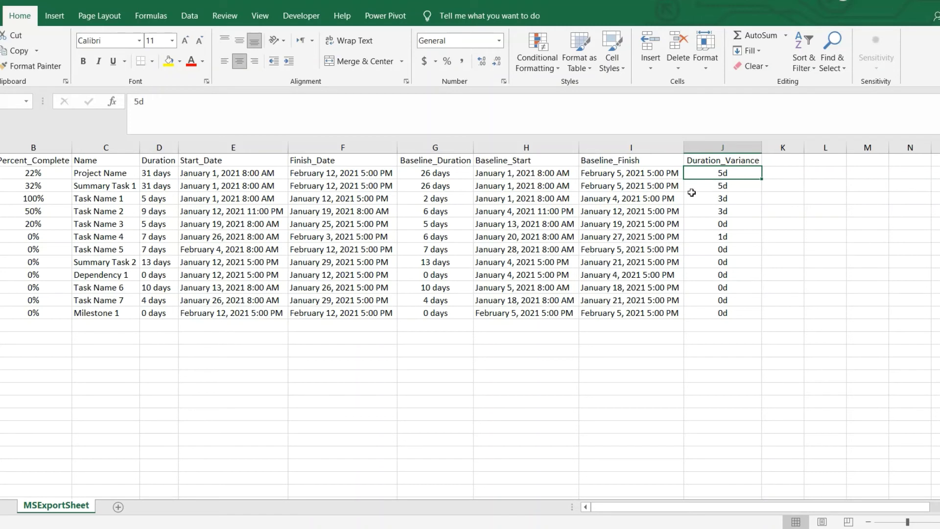
{"action": "left_click", "coordinate": [423, 176]}
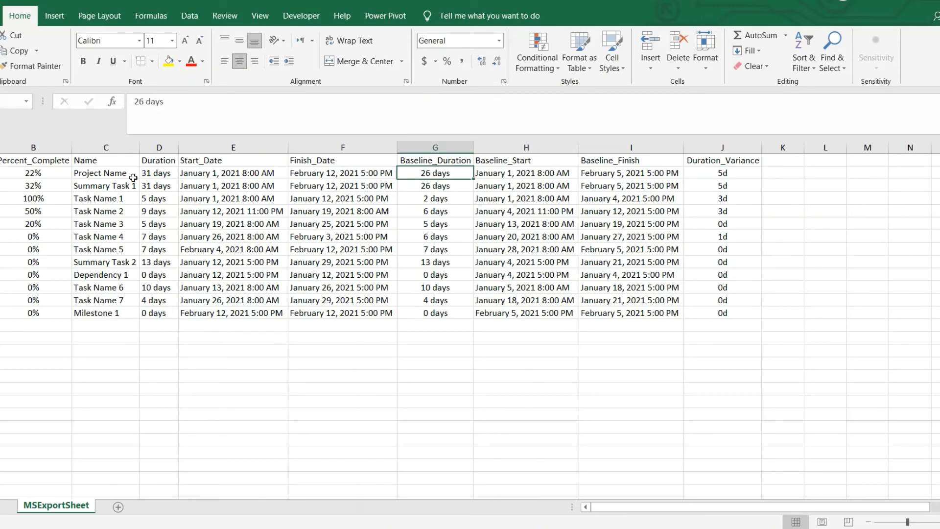
{"action": "left_click", "coordinate": [159, 175]}
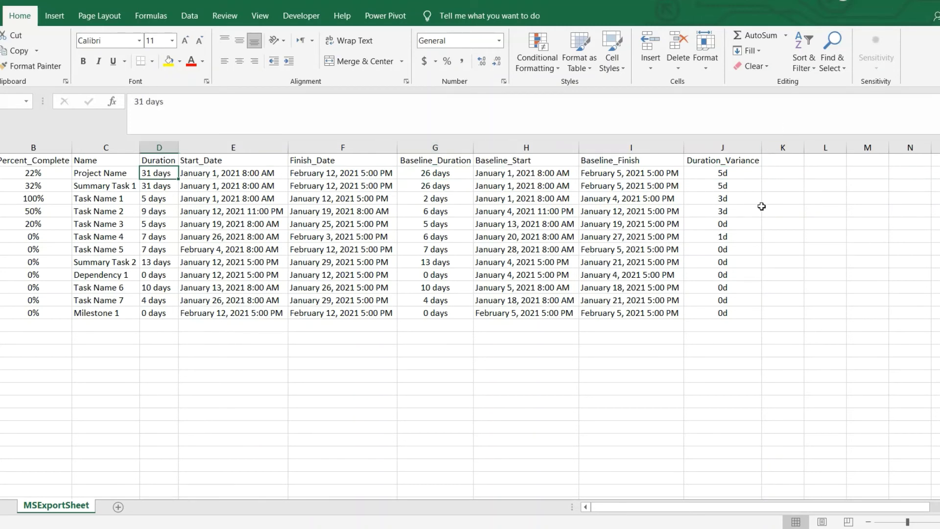
{"action": "left_click", "coordinate": [735, 193]}
{"action": "key", "text": "Down"}
{"action": "key", "text": "Down"}
{"action": "key", "text": "Down"}
{"action": "key", "text": "Down"}
{"action": "key", "text": "Down"}
{"action": "key", "text": "Down"}
{"action": "key", "text": "Down"}
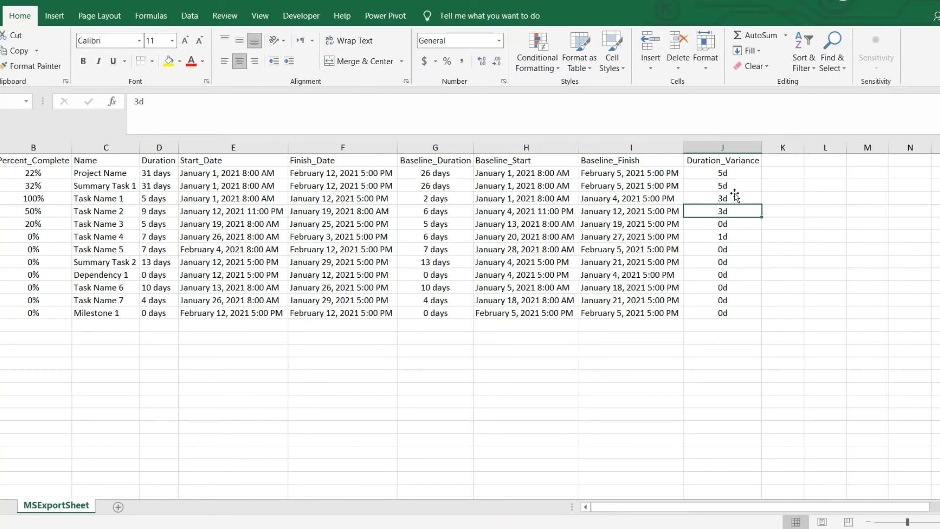
{"action": "key", "text": "Down"}
{"action": "key", "text": "Down"}
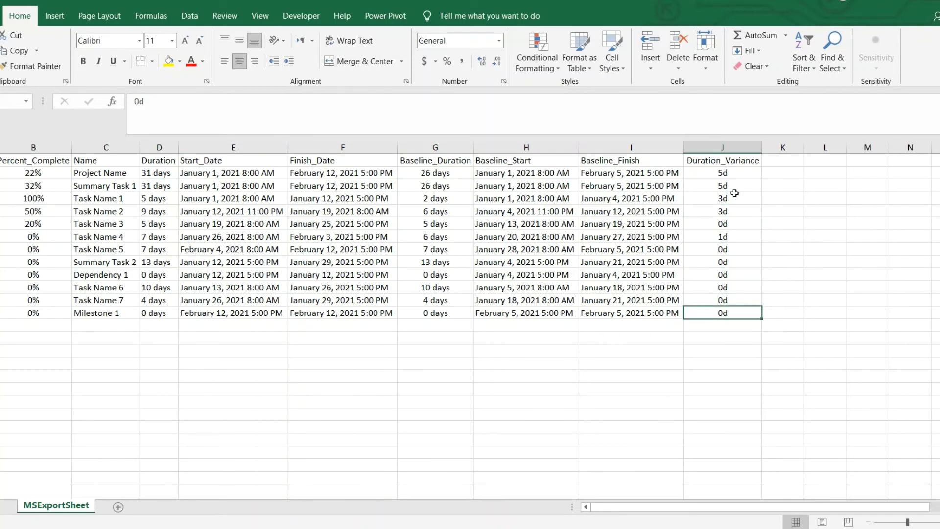
{"action": "key", "text": "Up"}
{"action": "key", "text": "Up"}
{"action": "key", "text": "Up"}
{"action": "key", "text": "Up"}
{"action": "key", "text": "Up"}
{"action": "key", "text": "Up"}
{"action": "key", "text": "Up"}
{"action": "key", "text": "Up"}
{"action": "key", "text": "Up"}
{"action": "key", "text": "Up"}
{"action": "key", "text": "Up"}
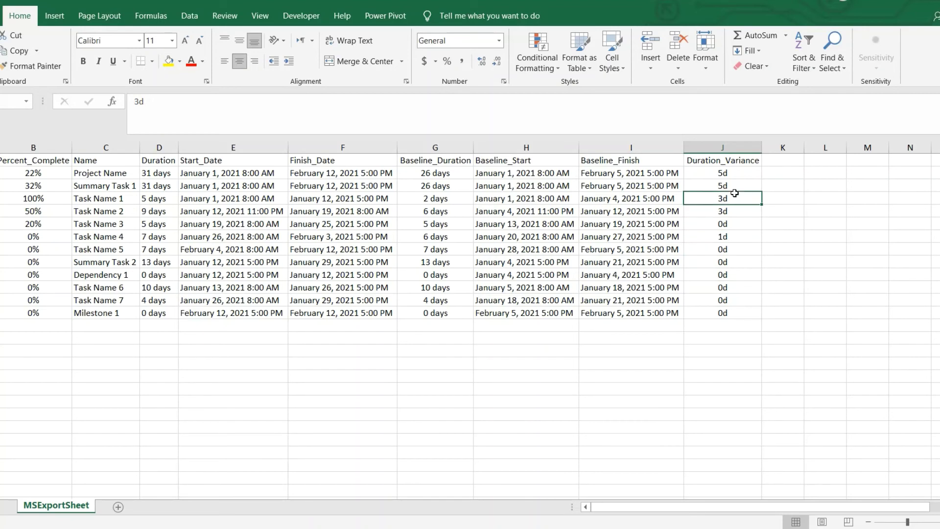
{"action": "key", "text": "Down"}
{"action": "key", "text": "Down"}
{"action": "key", "text": "Down"}
{"action": "key", "text": "Down"}
{"action": "key", "text": "Down"}
{"action": "key", "text": "Down"}
{"action": "key", "text": "Down"}
{"action": "key", "text": "Down"}
{"action": "key", "text": "Down"}
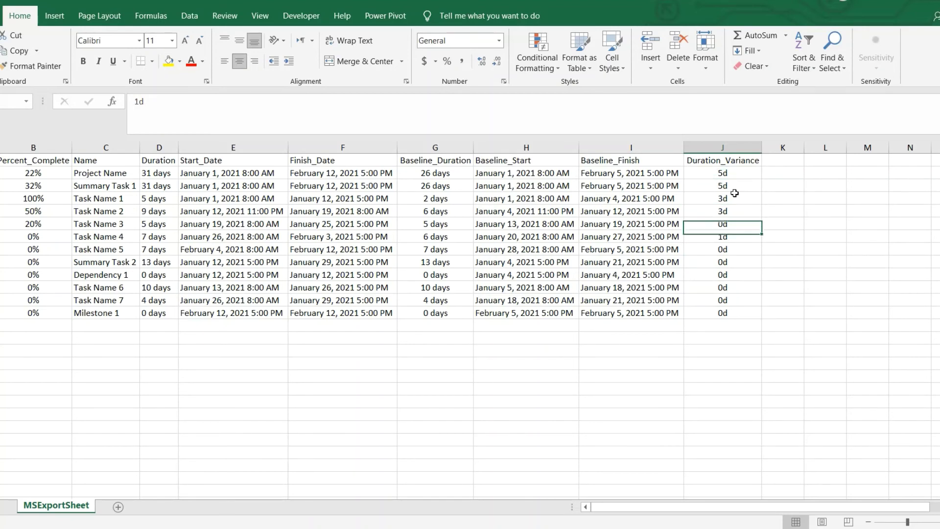
{"action": "key", "text": "Down"}
{"action": "key", "text": "Up"}
{"action": "key", "text": "Up"}
{"action": "key", "text": "Up"}
{"action": "key", "text": "Up"}
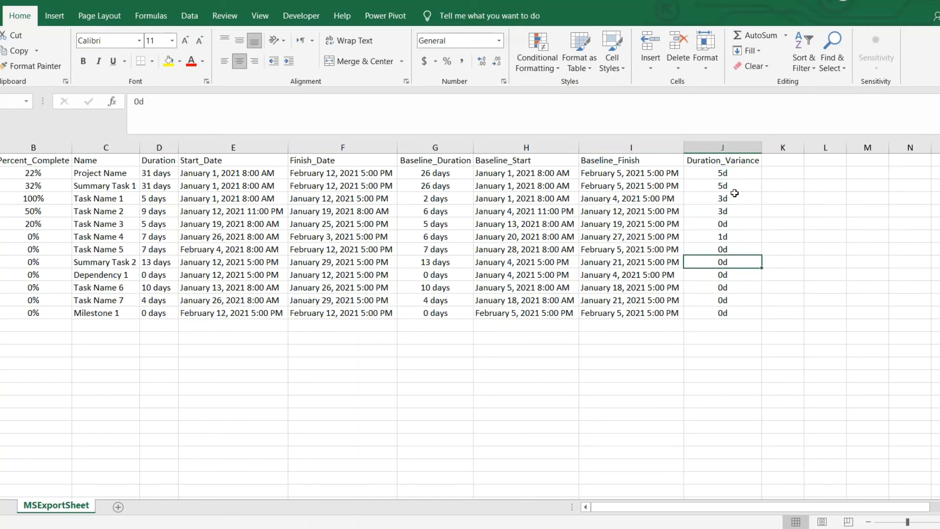
{"action": "key", "text": "Down"}
{"action": "key", "text": "Down"}
{"action": "key", "text": "Down"}
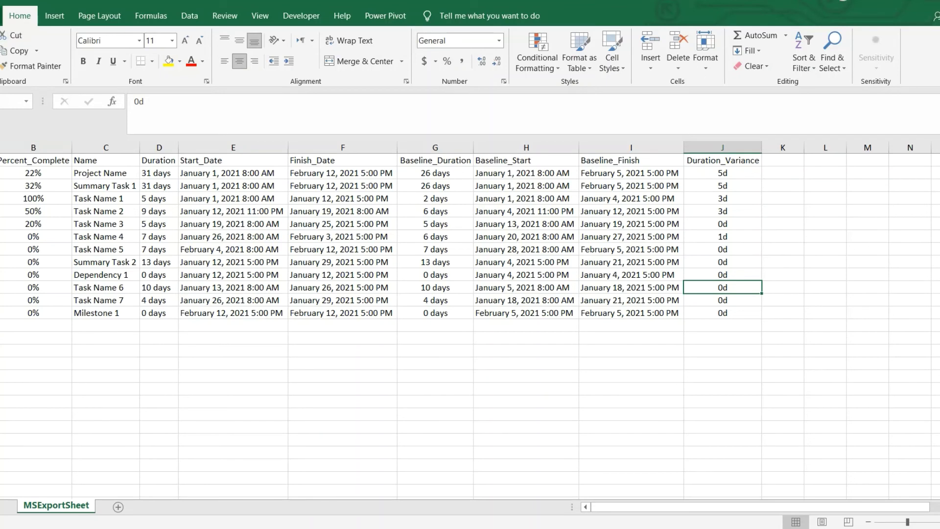
{"action": "left_click", "coordinate": [416, 385]}
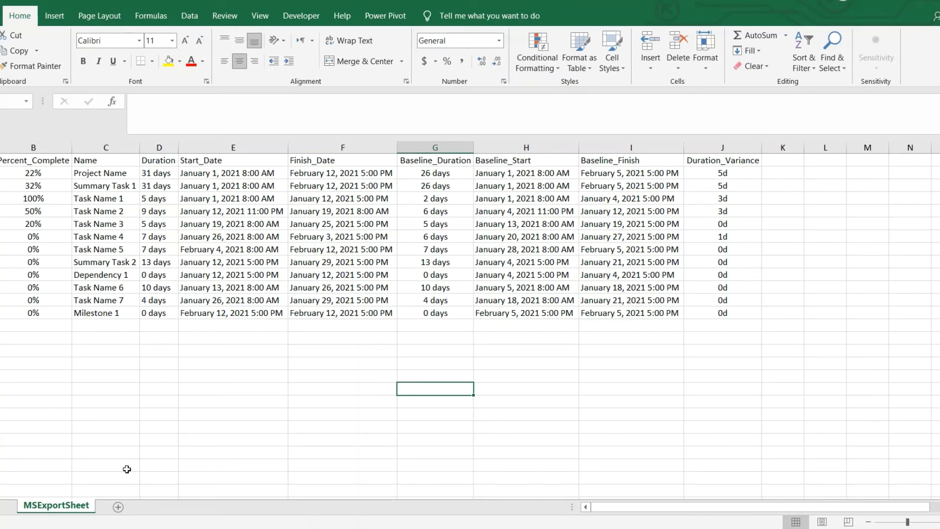
Add a blank Sheet1 in Excel, then select Project's task rows from Project Name to Milestone 1.
{"action": "left_click", "coordinate": [118, 507]}
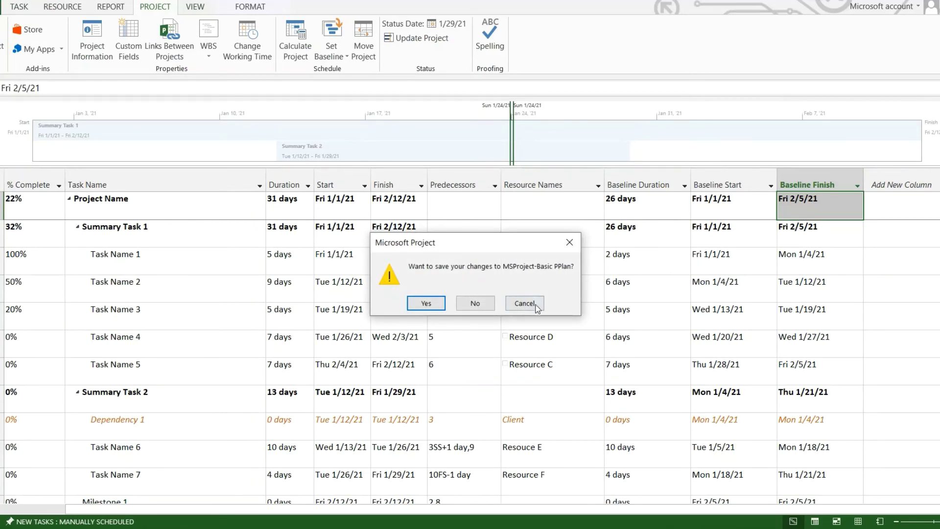
{"action": "left_click", "coordinate": [533, 304]}
{"action": "left_click", "coordinate": [41, 220]}
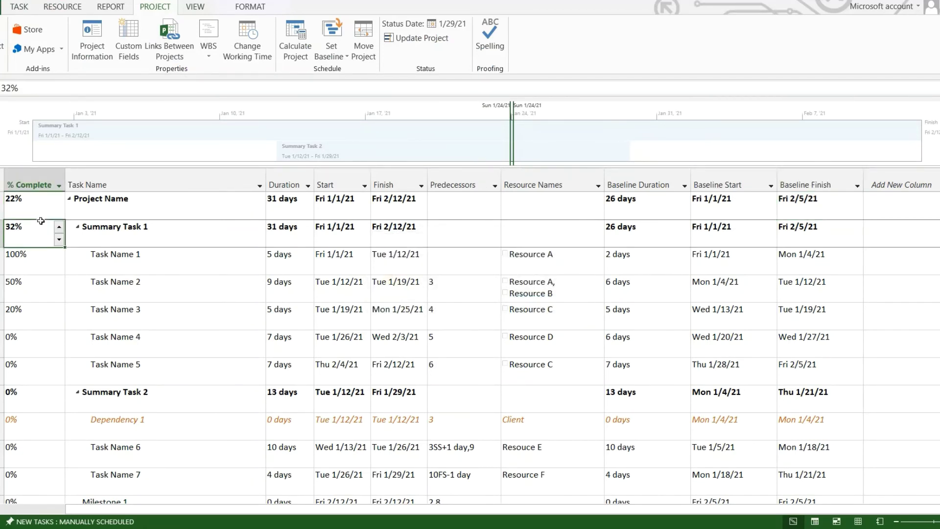
{"action": "key", "text": "Up"}
{"action": "key", "text": "shift+Right"}
{"action": "key", "text": "shift+Right"}
{"action": "key", "text": "shift+Right"}
{"action": "key", "text": "shift+Right"}
{"action": "key", "text": "shift+Right"}
{"action": "key", "text": "shift+Right"}
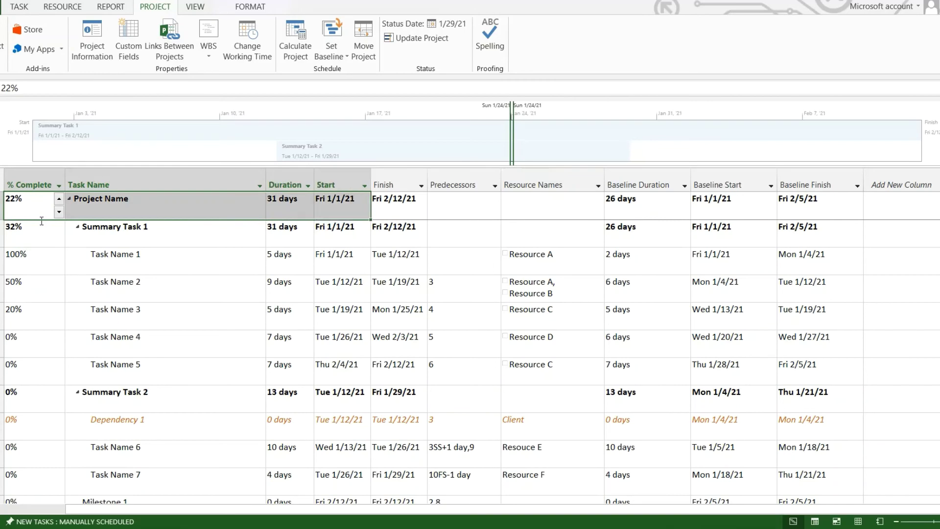
{"action": "key", "text": "shift+Right"}
{"action": "key", "text": "shift+Right"}
{"action": "key", "text": "shift+Right"}
{"action": "key", "text": "shift+Down"}
{"action": "key", "text": "shift+Down"}
{"action": "key", "text": "shift+Down"}
{"action": "key", "text": "shift+Down"}
{"action": "key", "text": "shift+Down"}
{"action": "key", "text": "shift+Down"}
{"action": "key", "text": "shift+Down"}
{"action": "key", "text": "shift+Down"}
{"action": "key", "text": "shift+Down"}
{"action": "key", "text": "shift+Down"}
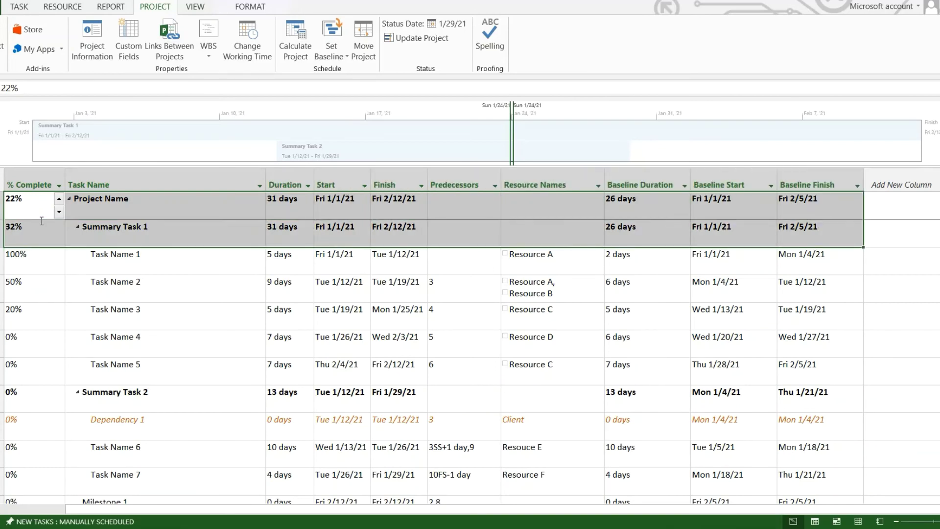
{"action": "key", "text": "shift+Down"}
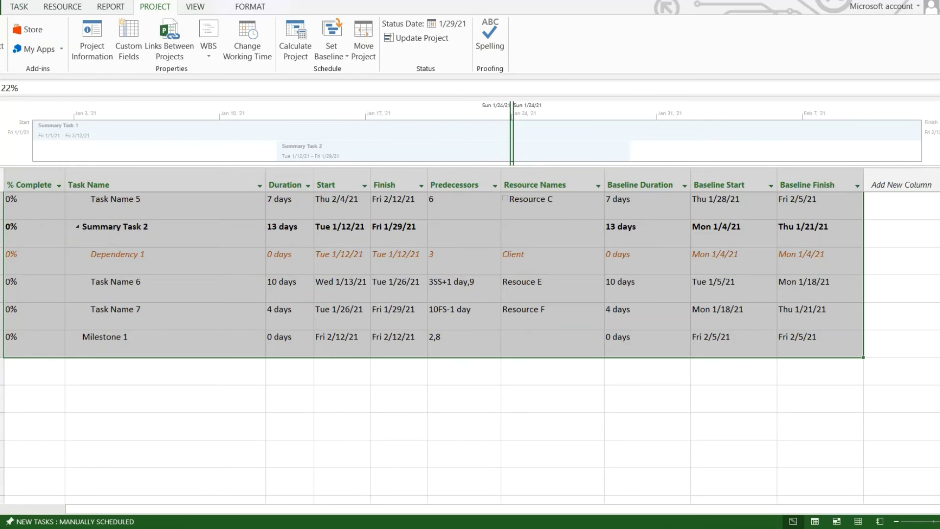
Copy the selected task rows and switch back to the Excel workbook.
{"action": "left_click", "coordinate": [19, 7]}
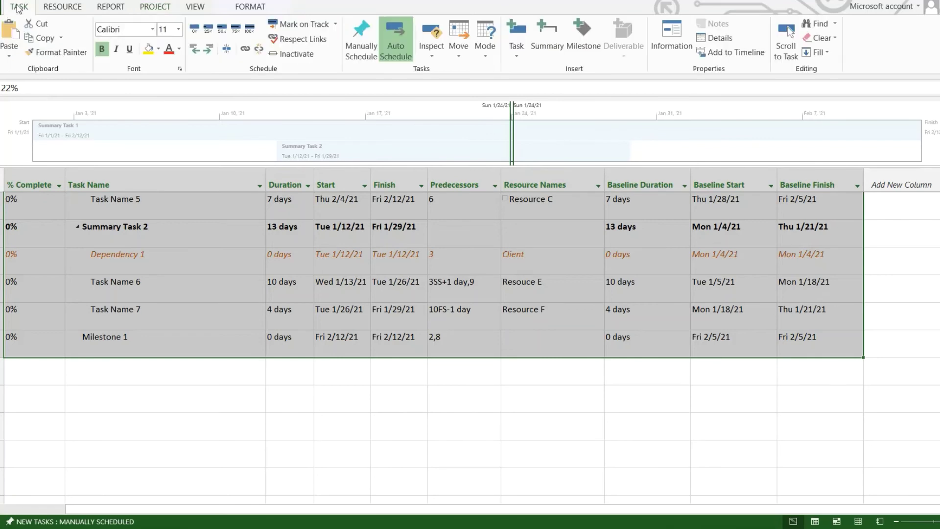
{"action": "left_click", "coordinate": [50, 38]}
{"action": "key", "text": "alt+Tab"}
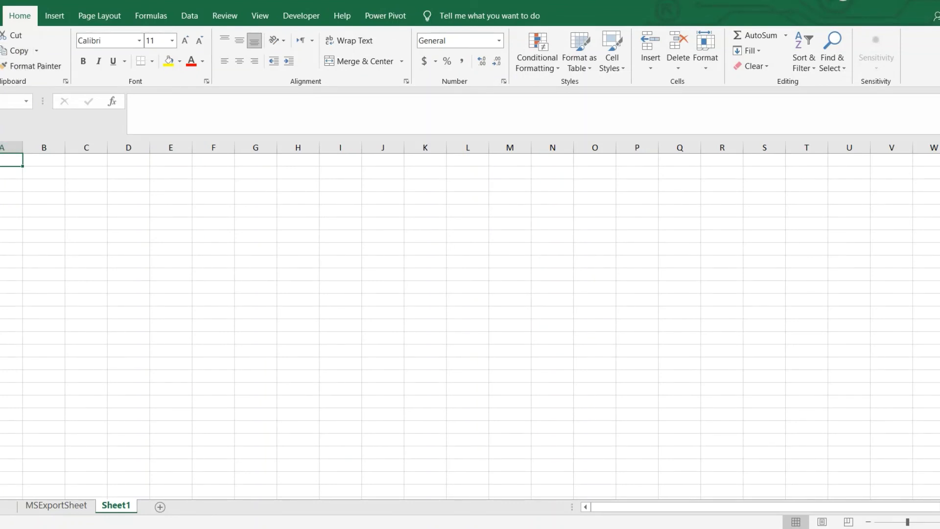
Paste the tasks into Sheet1 with Match Destination Formatting and AutoFit columns A through K.
{"action": "left_click", "coordinate": [1, 73]}
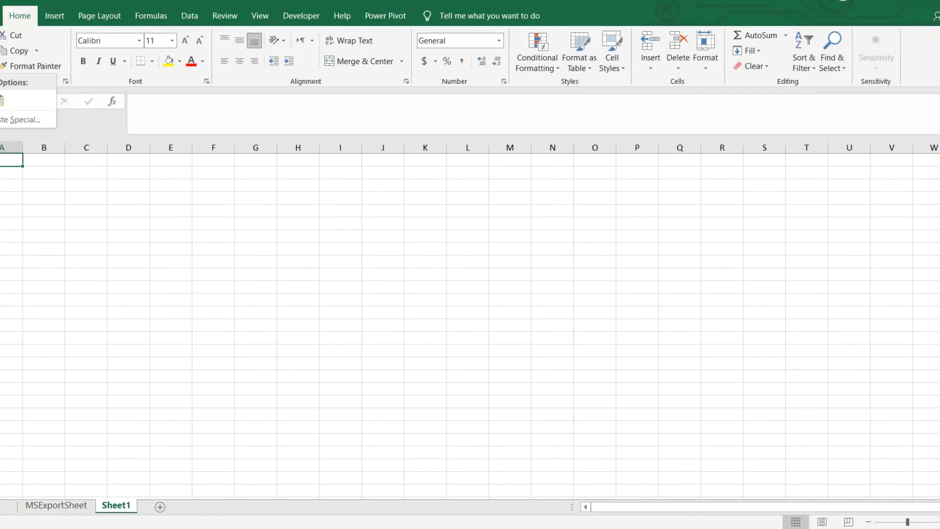
{"action": "left_click", "coordinate": [4, 107]}
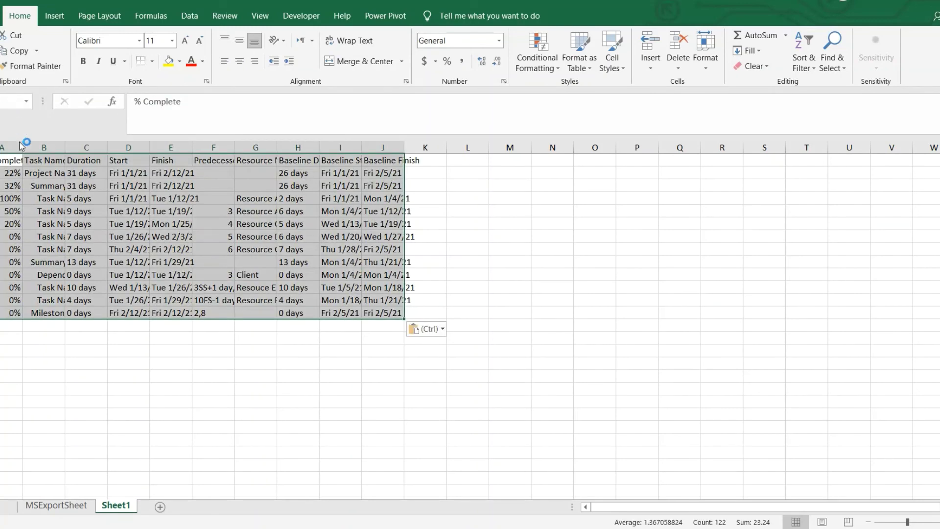
{"action": "left_click_drag", "start_coordinate": [22, 144], "coordinate": [435, 146]}
{"action": "double_click", "coordinate": [413, 147]}
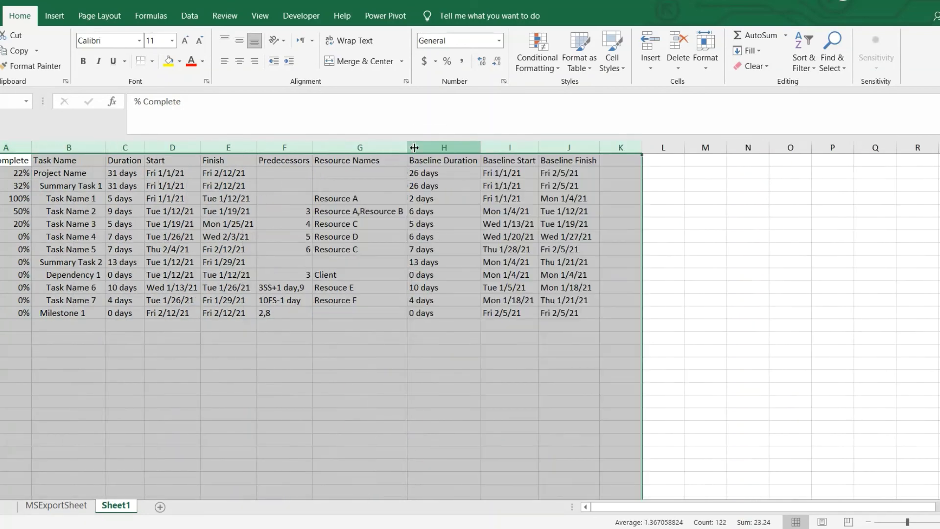
{"action": "left_click", "coordinate": [359, 259]}
{"action": "left_click", "coordinate": [288, 373]}
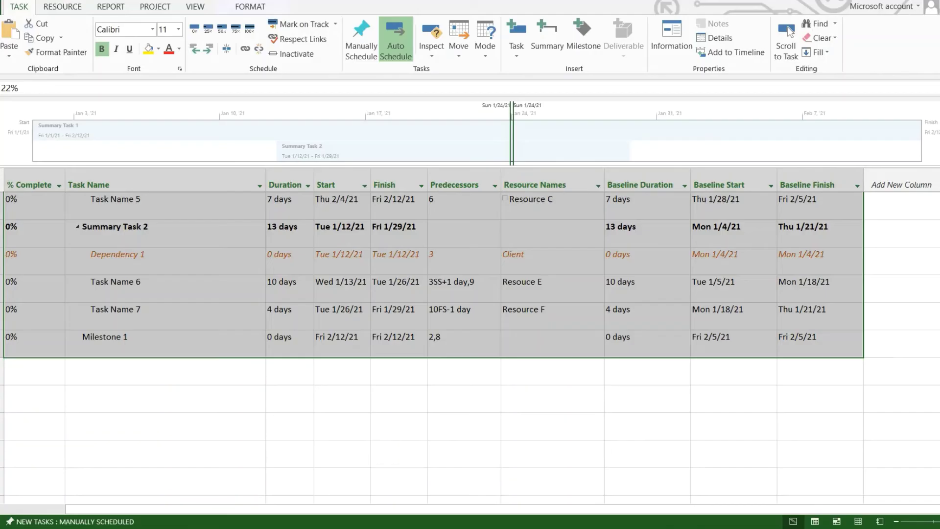
Deselect the task rows in Project and bring the Excel workbook back to the front.
{"action": "left_click", "coordinate": [235, 370]}
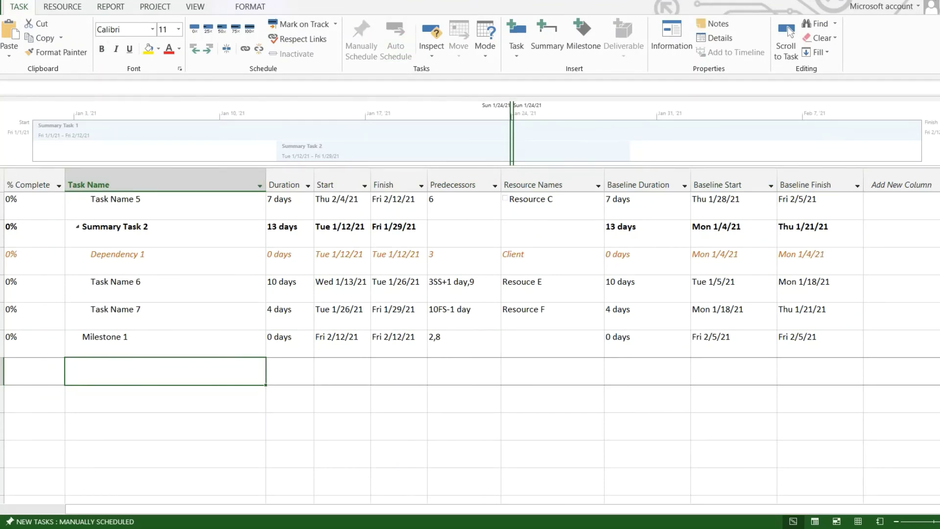
{"action": "left_click", "coordinate": [476, 494]}
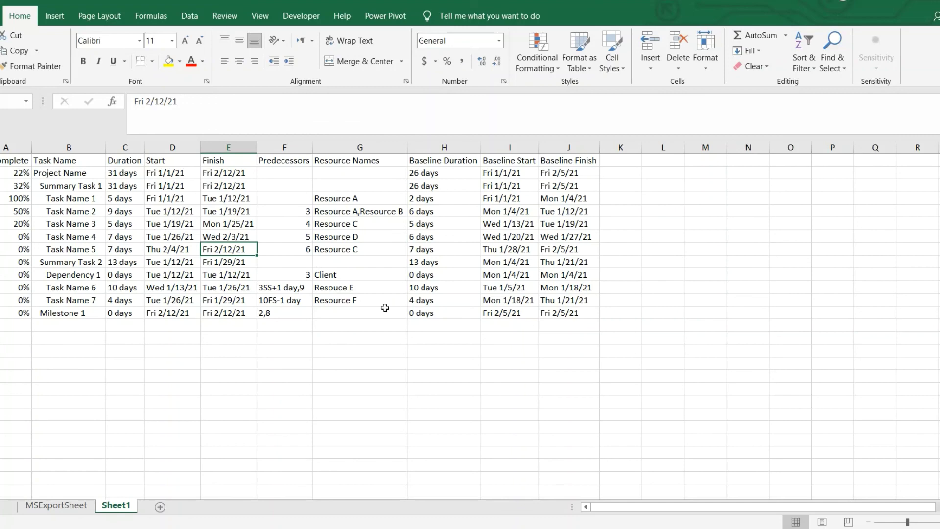
Compare MSExportSheet with the pasted Sheet1 table, finishing on MSExportSheet.
{"action": "left_click", "coordinate": [55, 507]}
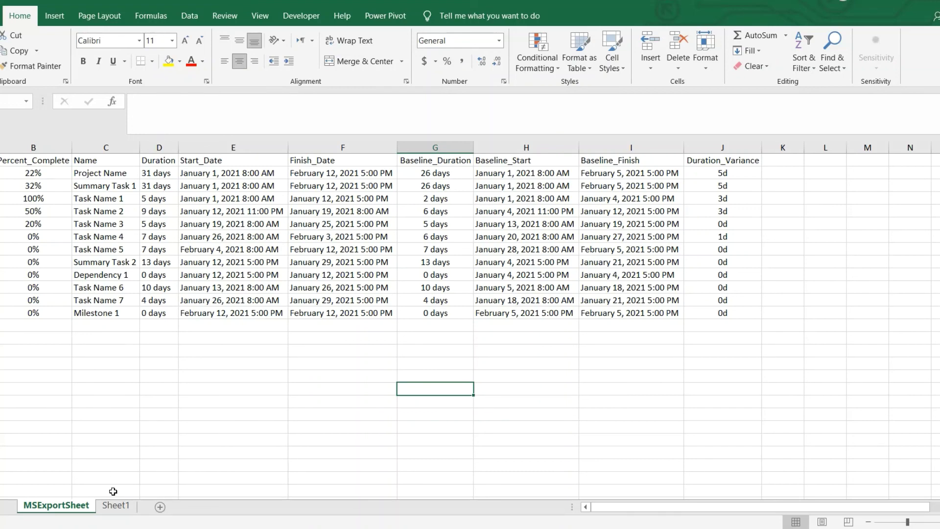
{"action": "left_click", "coordinate": [116, 506]}
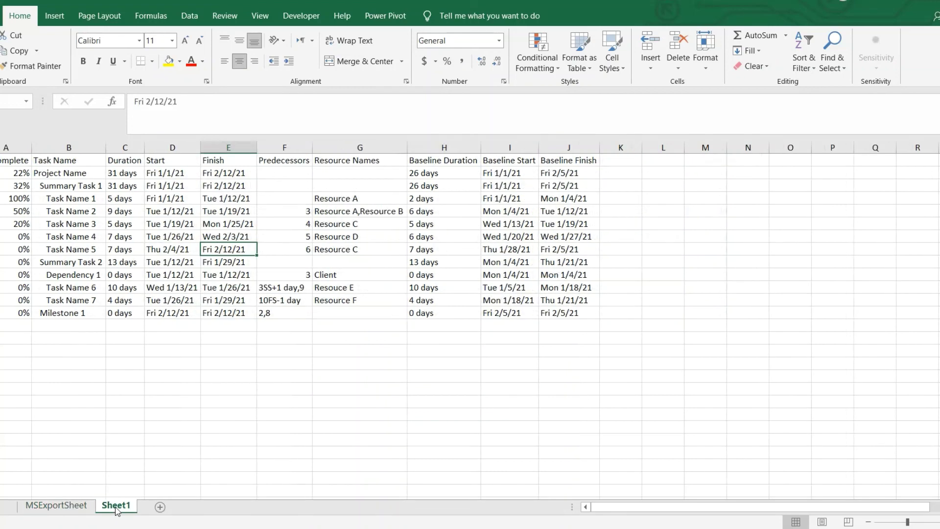
{"action": "left_click", "coordinate": [69, 506]}
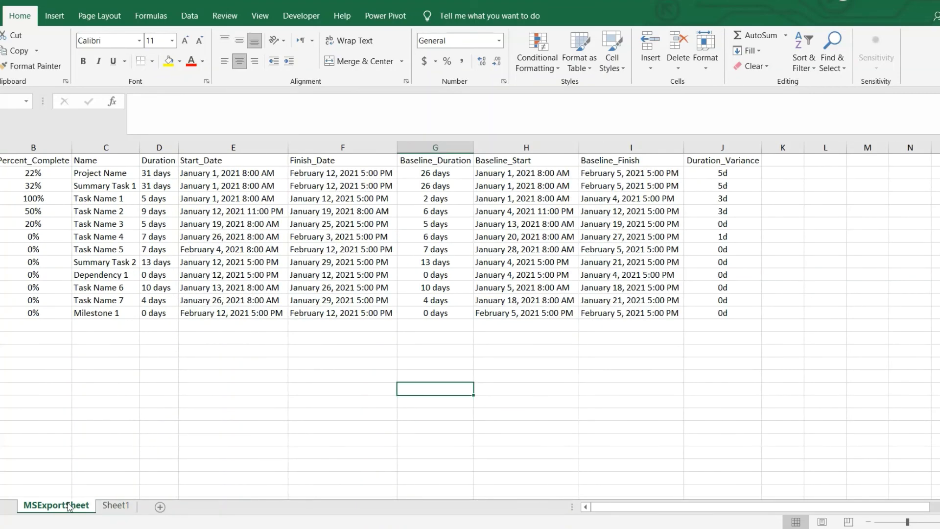